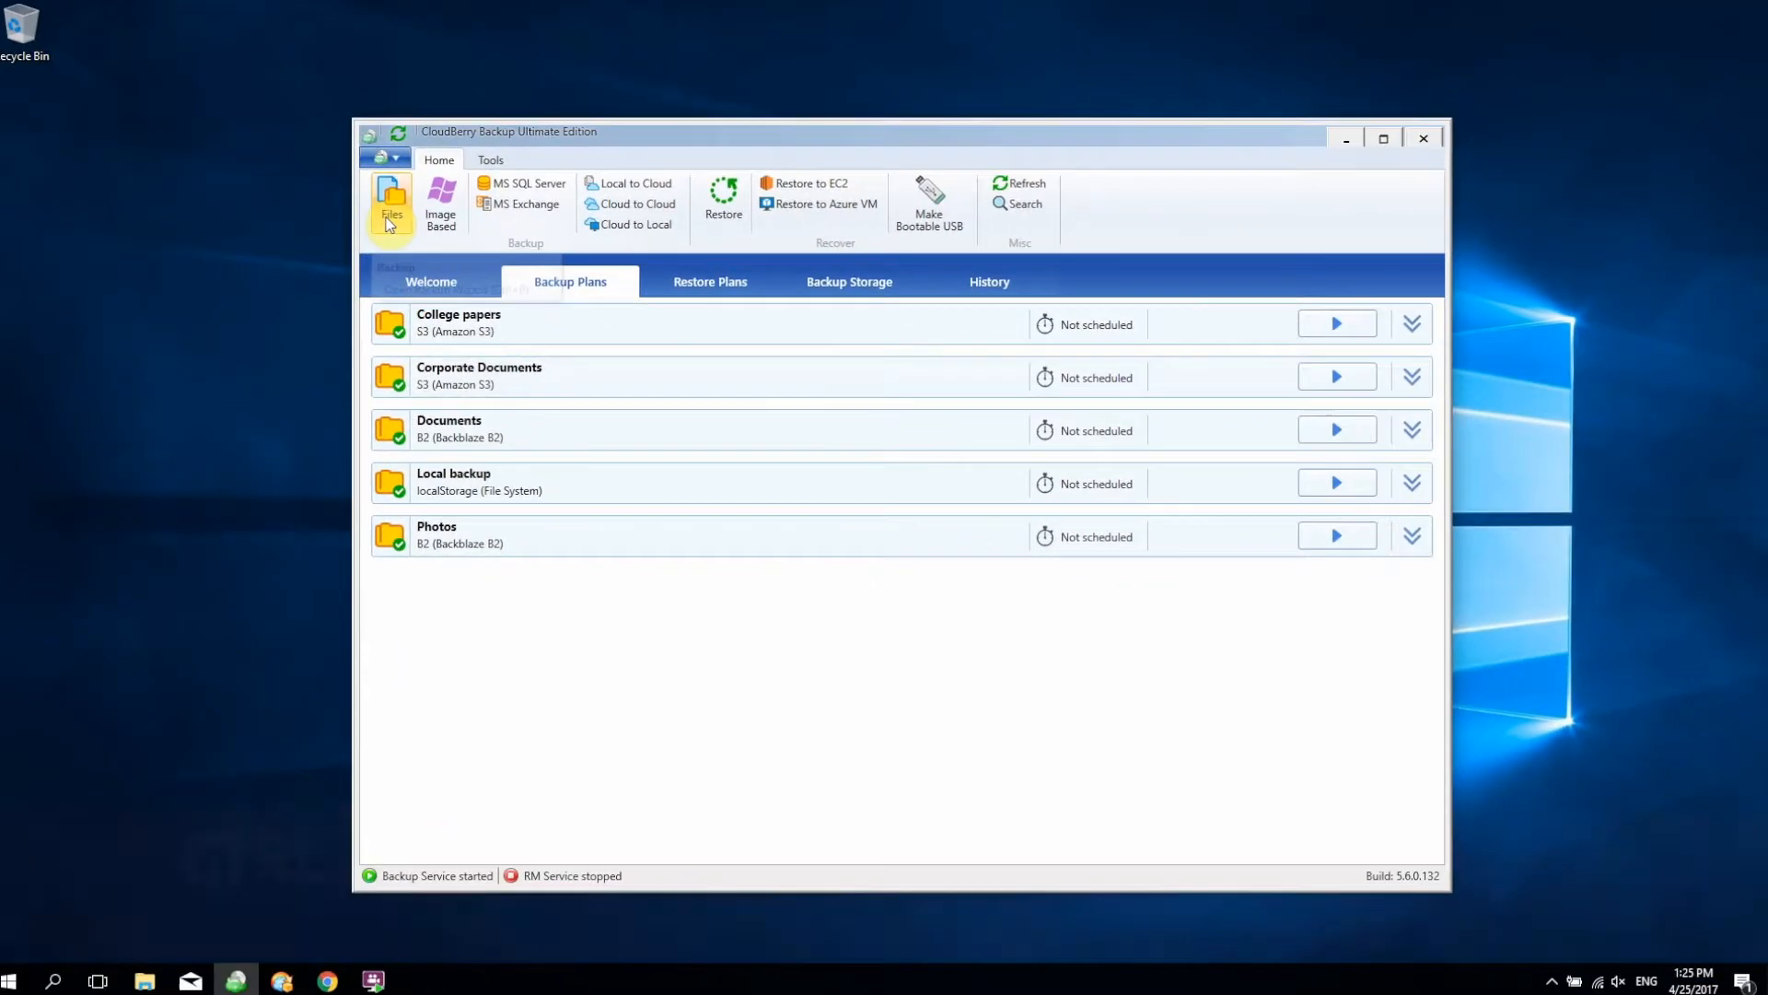
# Create a hybrid file backup plan using localStorage as local storage and S3 (Amazon S3) as cloud storage, keeping the default plan name.
pyautogui.hotkey('ctrl', 'b')
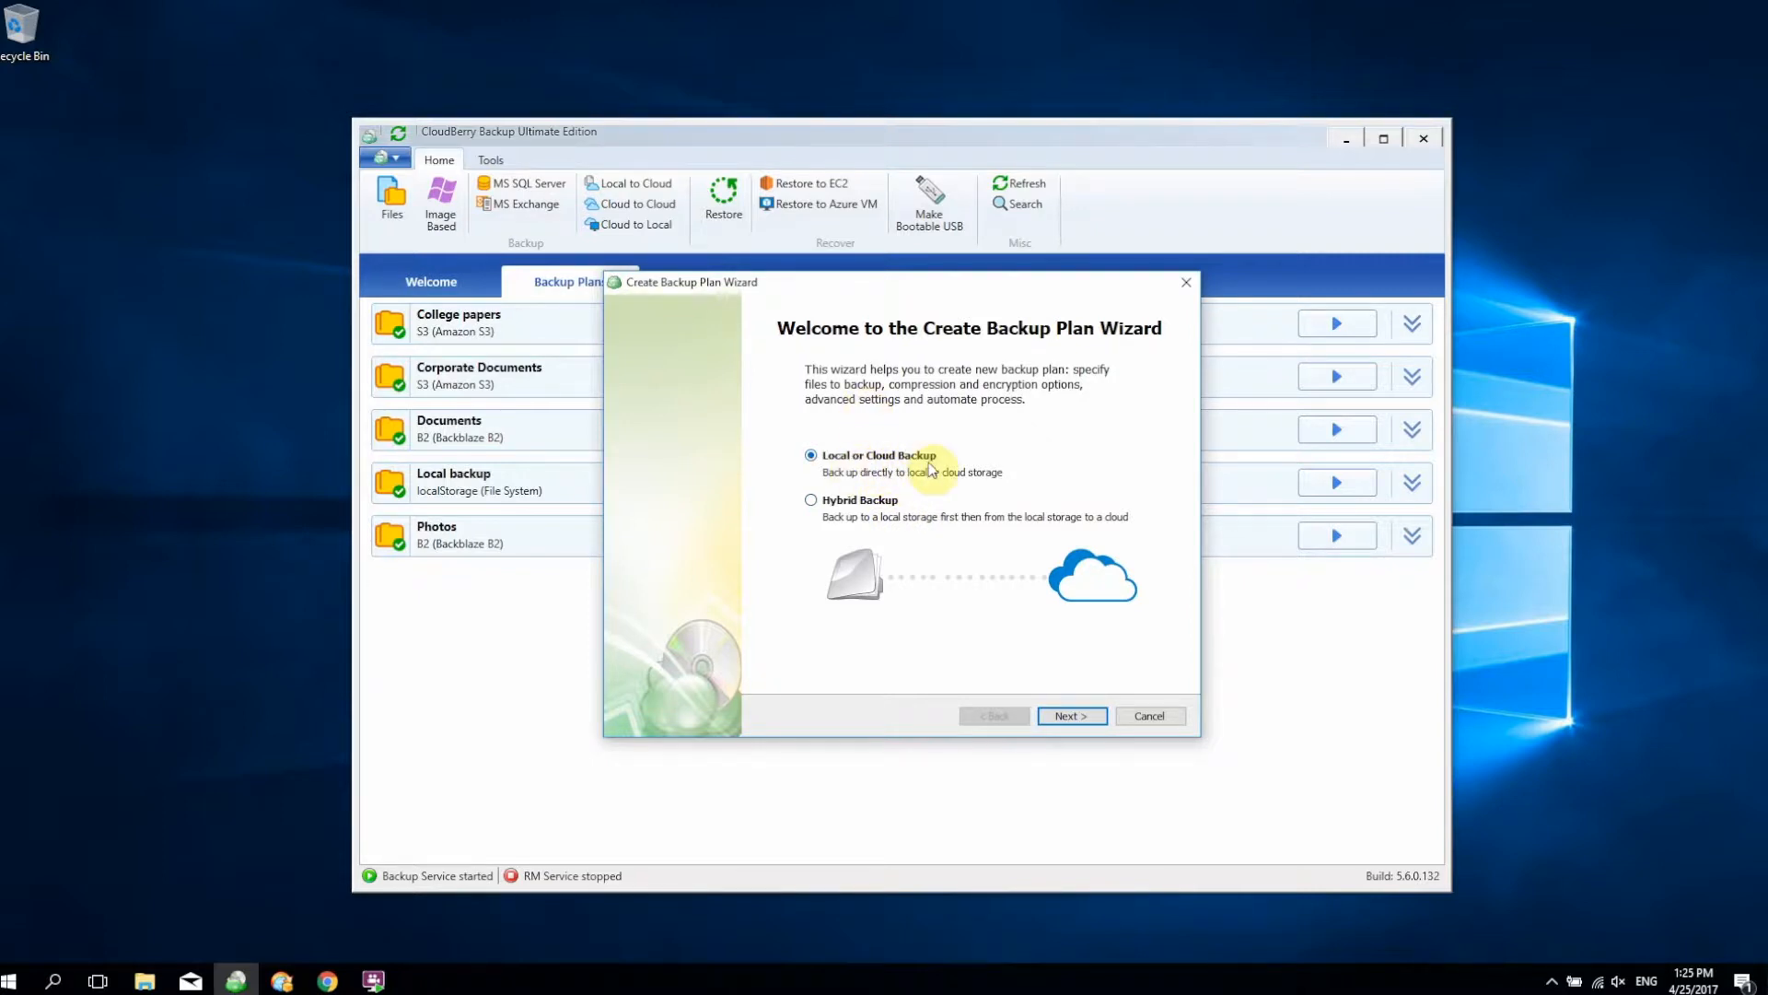
pyautogui.click(867, 502)
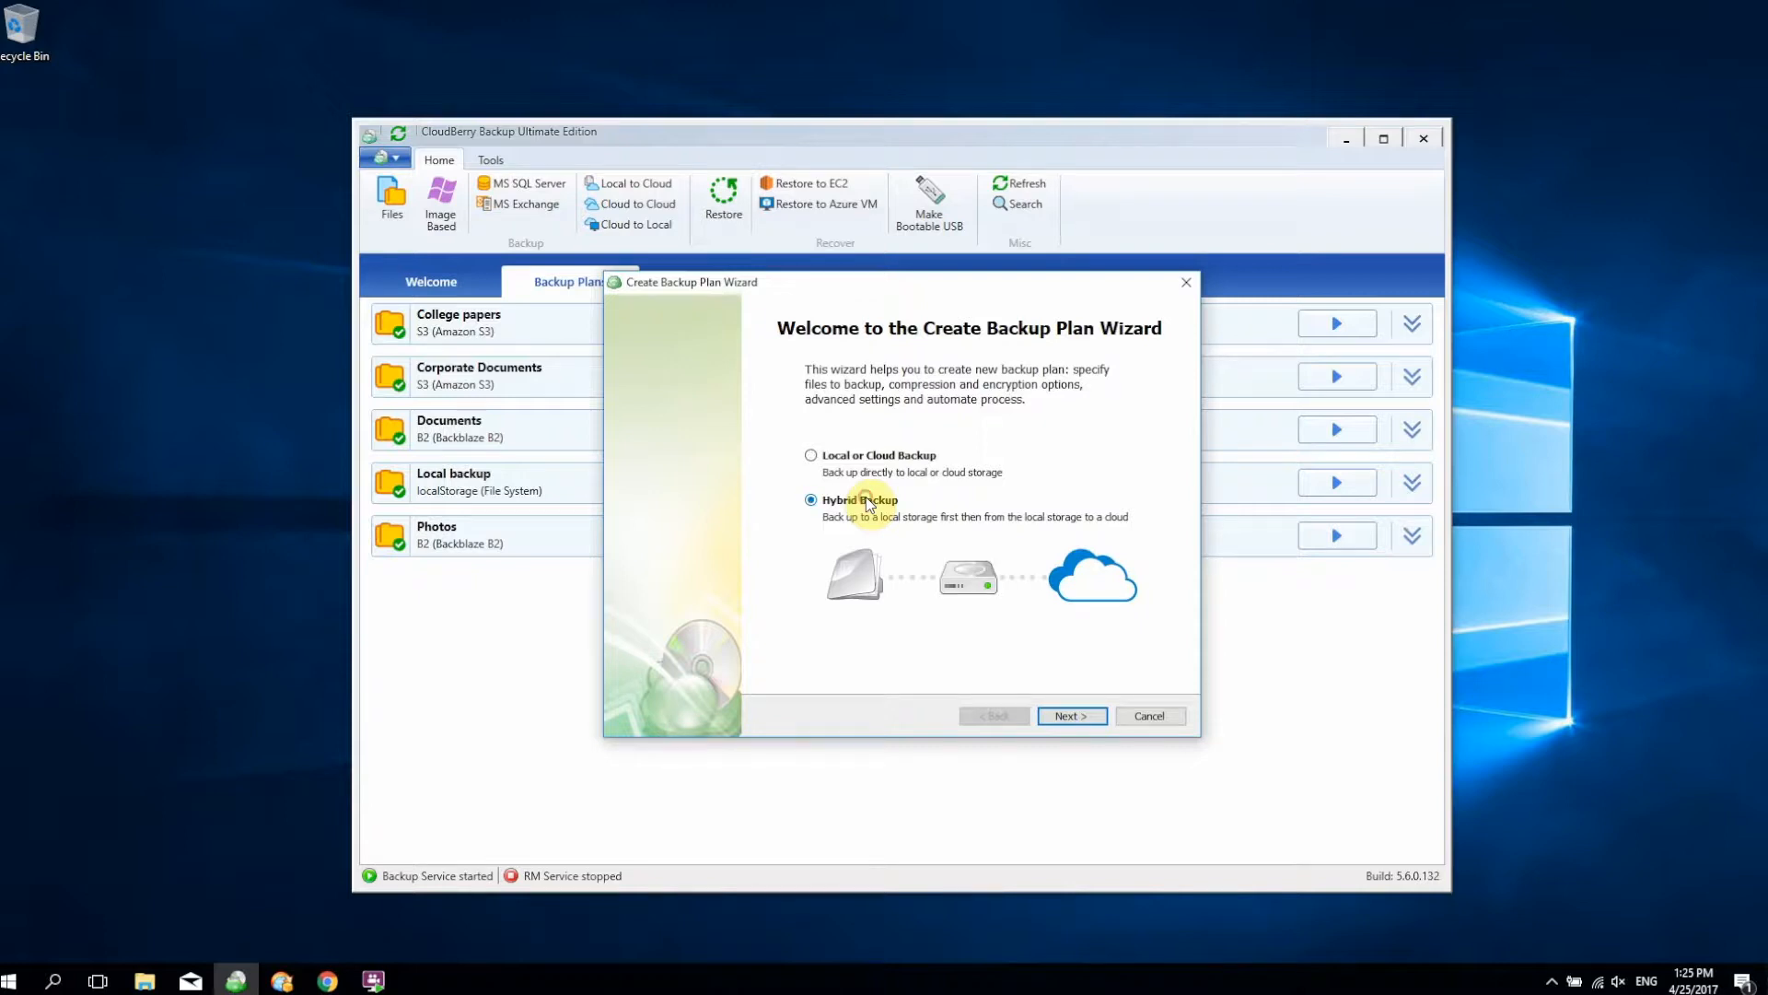
pyautogui.press('Return')
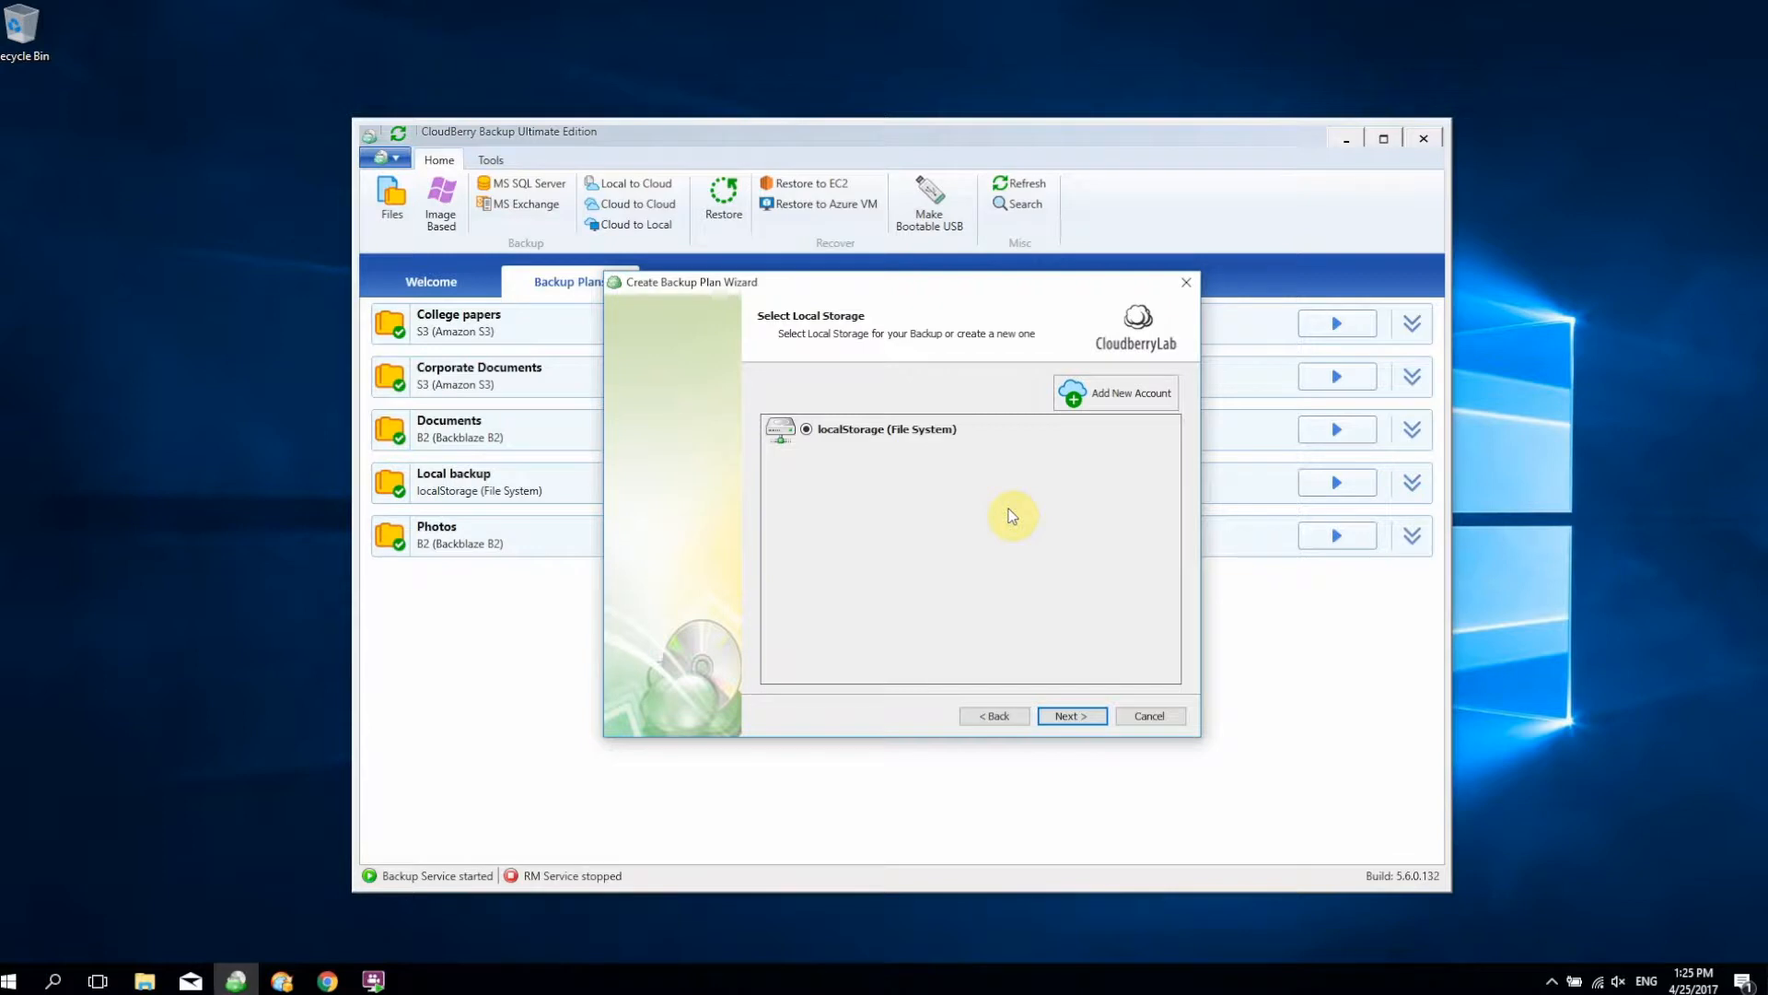
pyautogui.click(1064, 719)
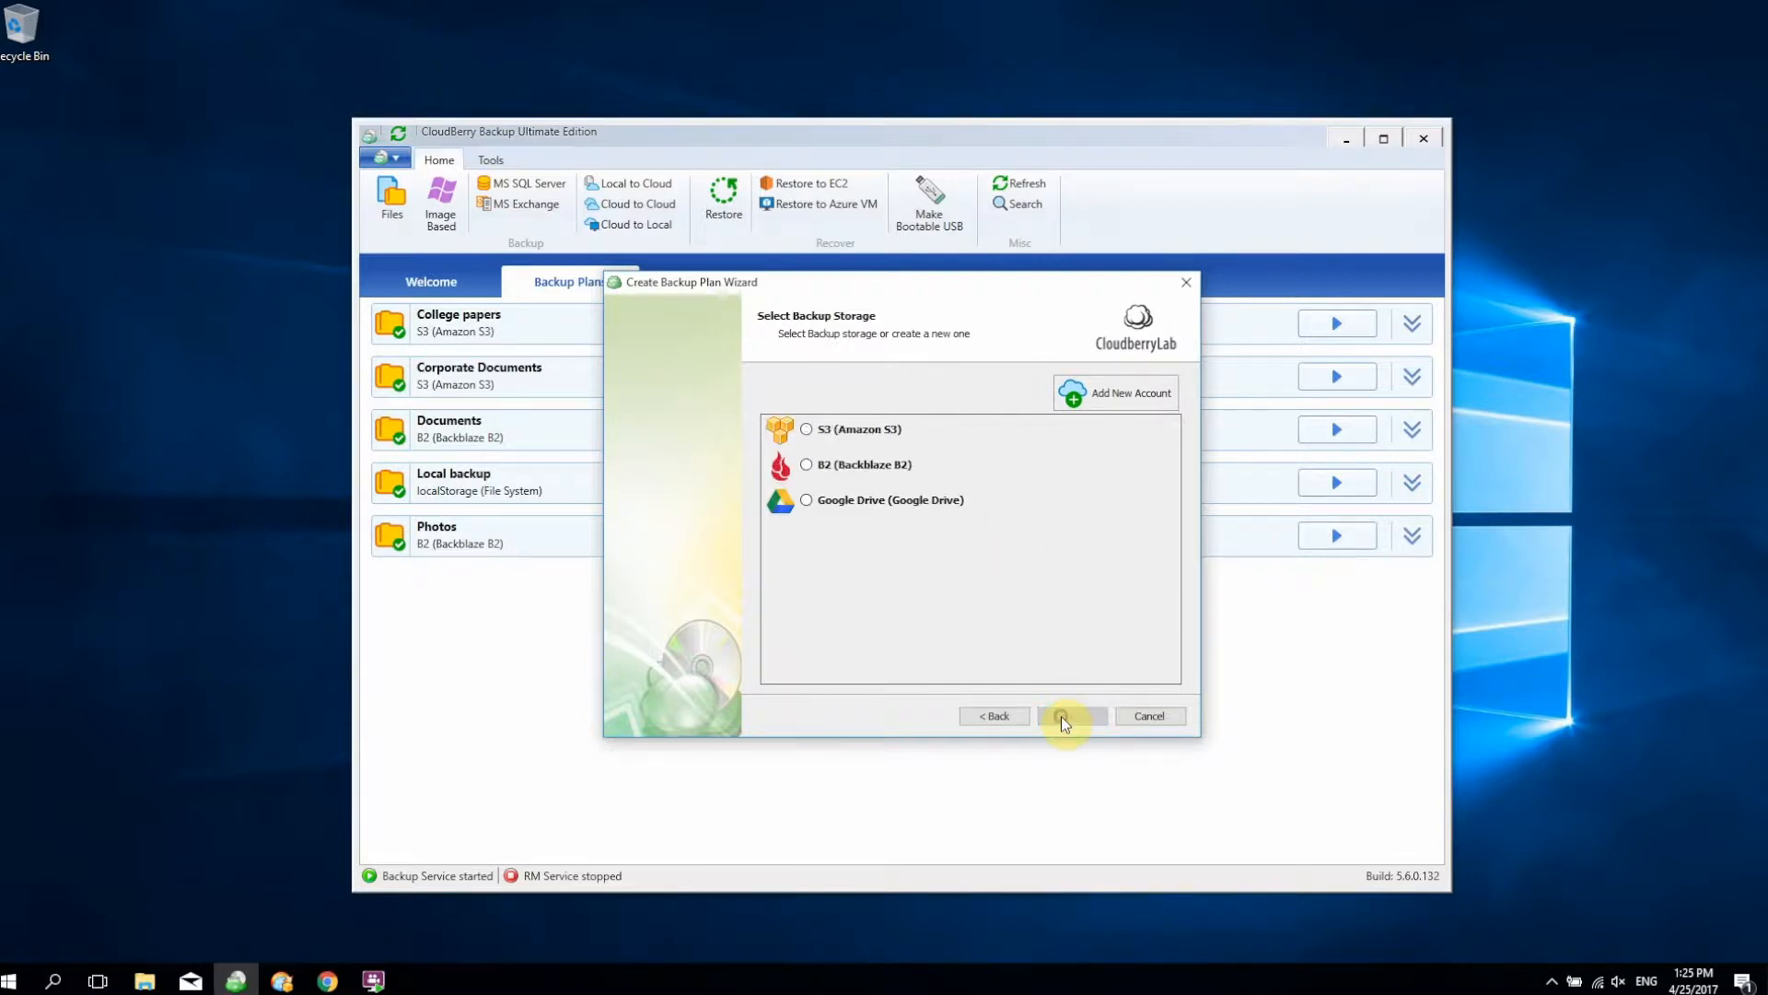
pyautogui.click(879, 431)
pyautogui.click(1071, 717)
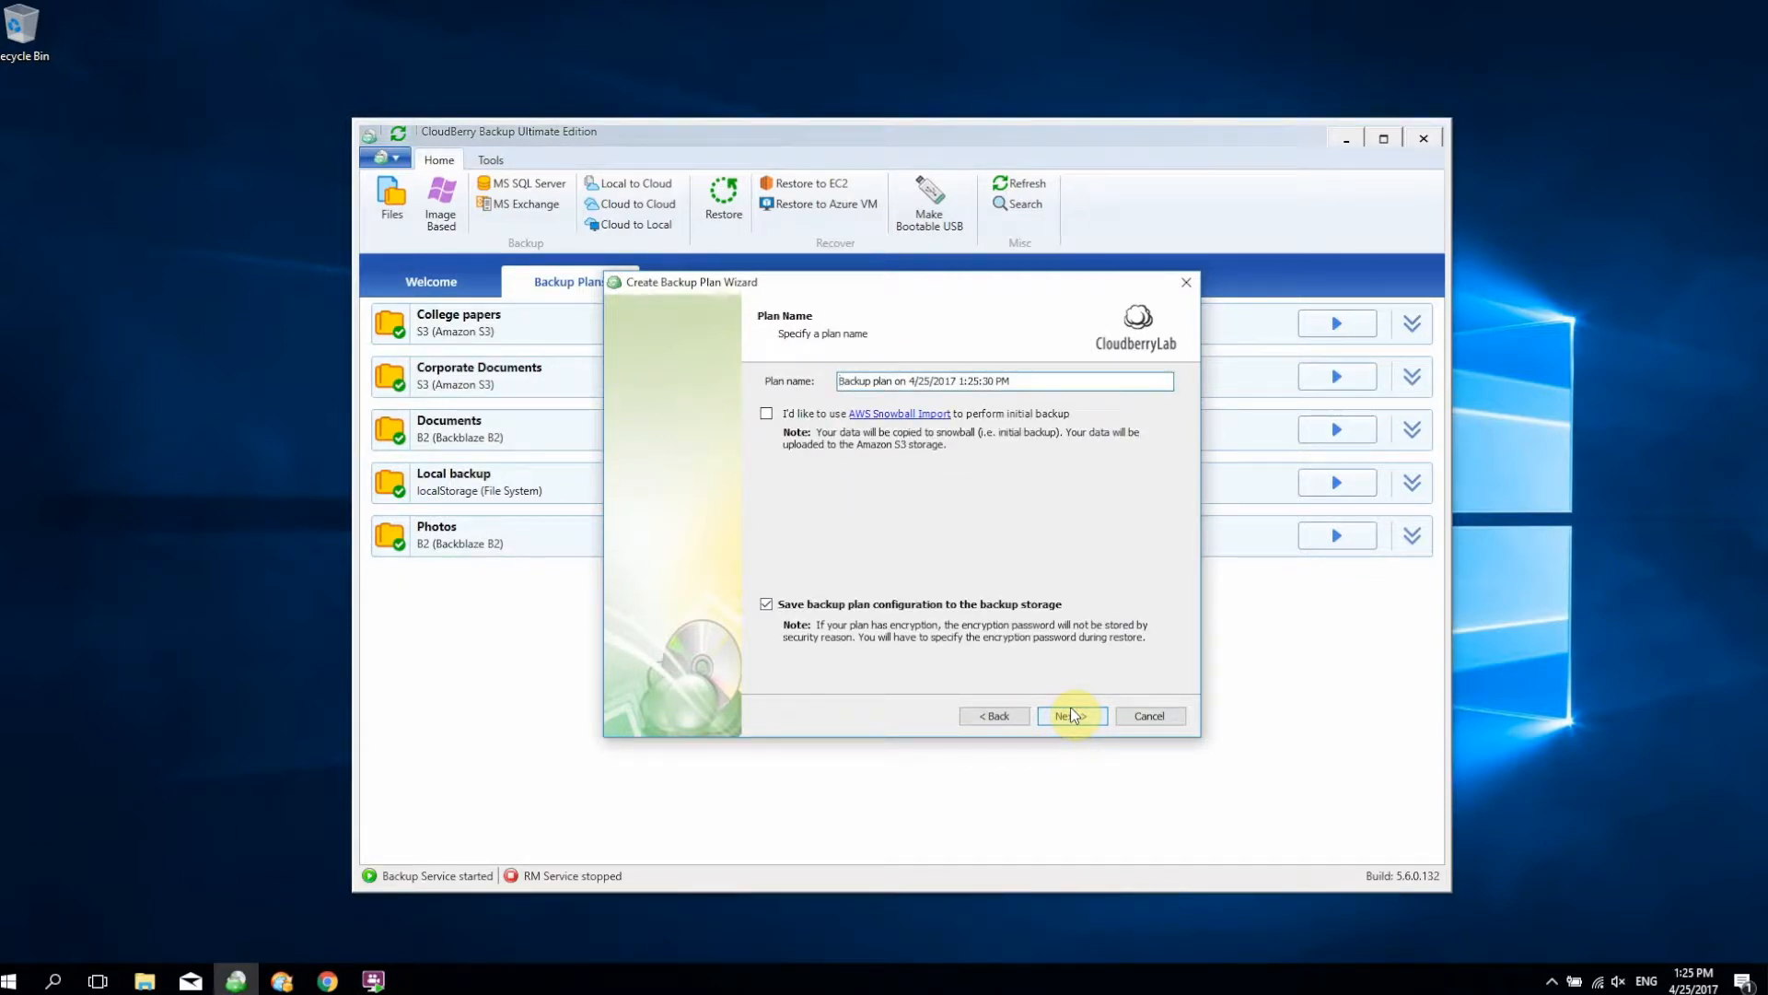
pyautogui.click(1072, 716)
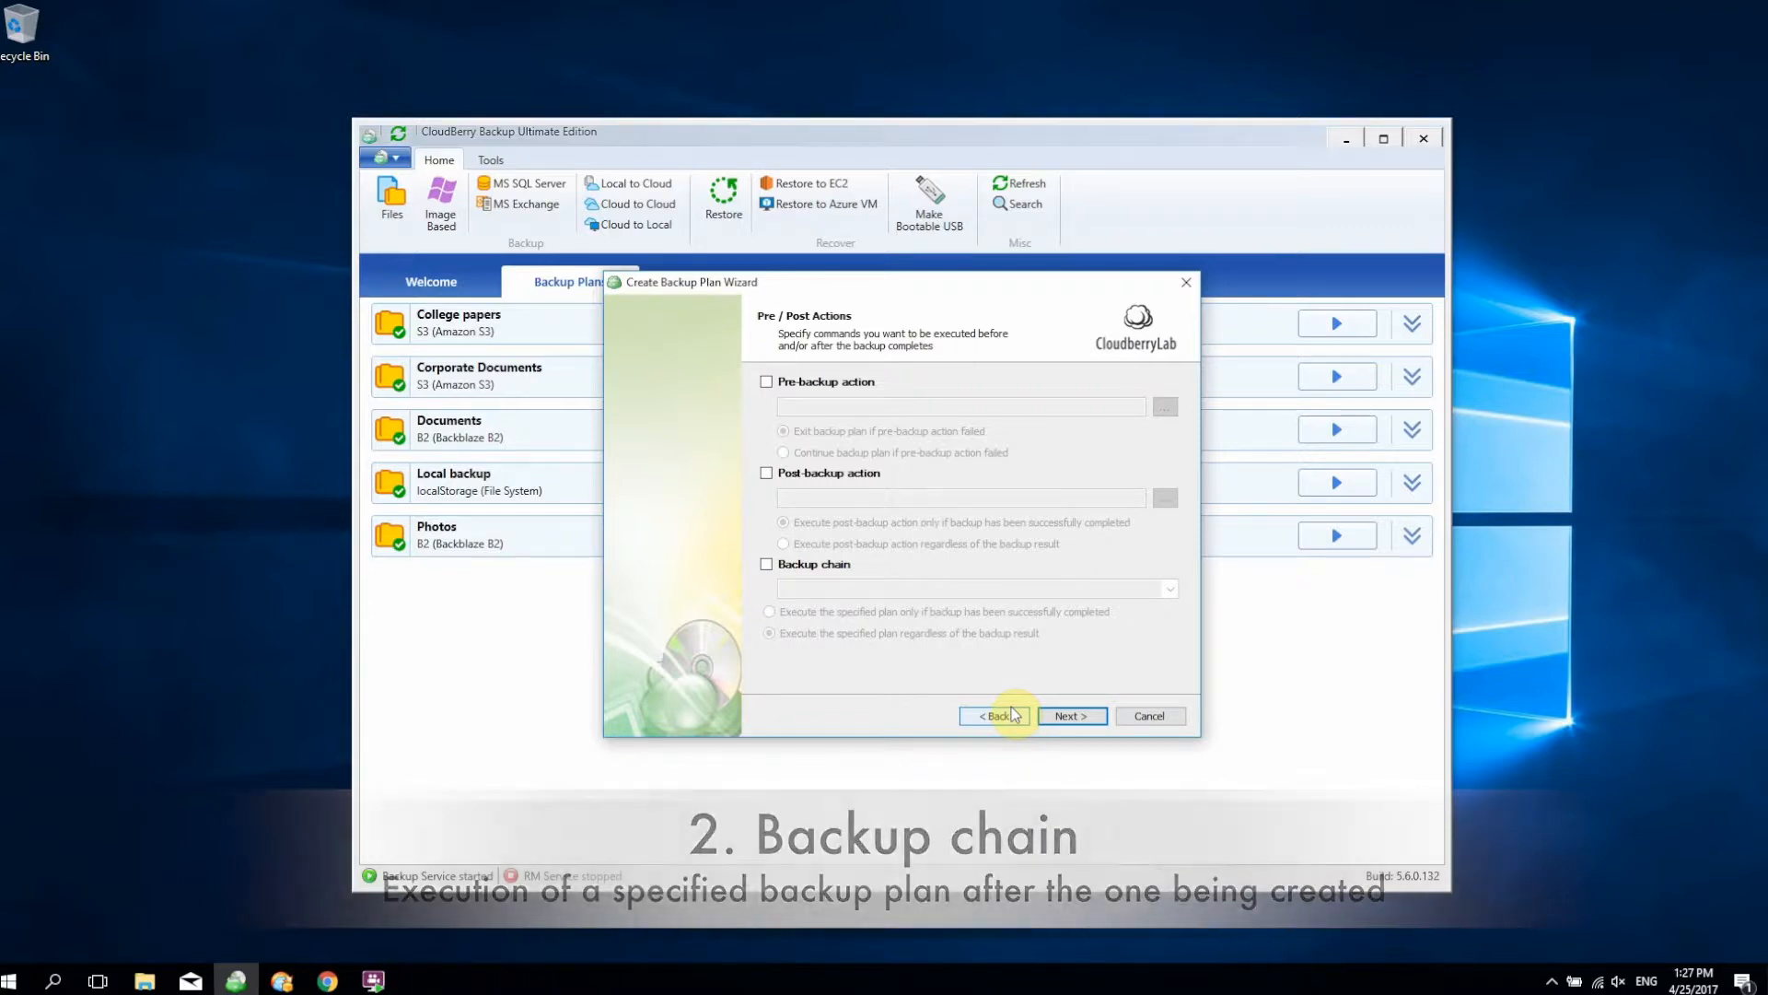
# Try enabling the pre-backup and post-backup actions of the plan.
pyautogui.click(827, 381)
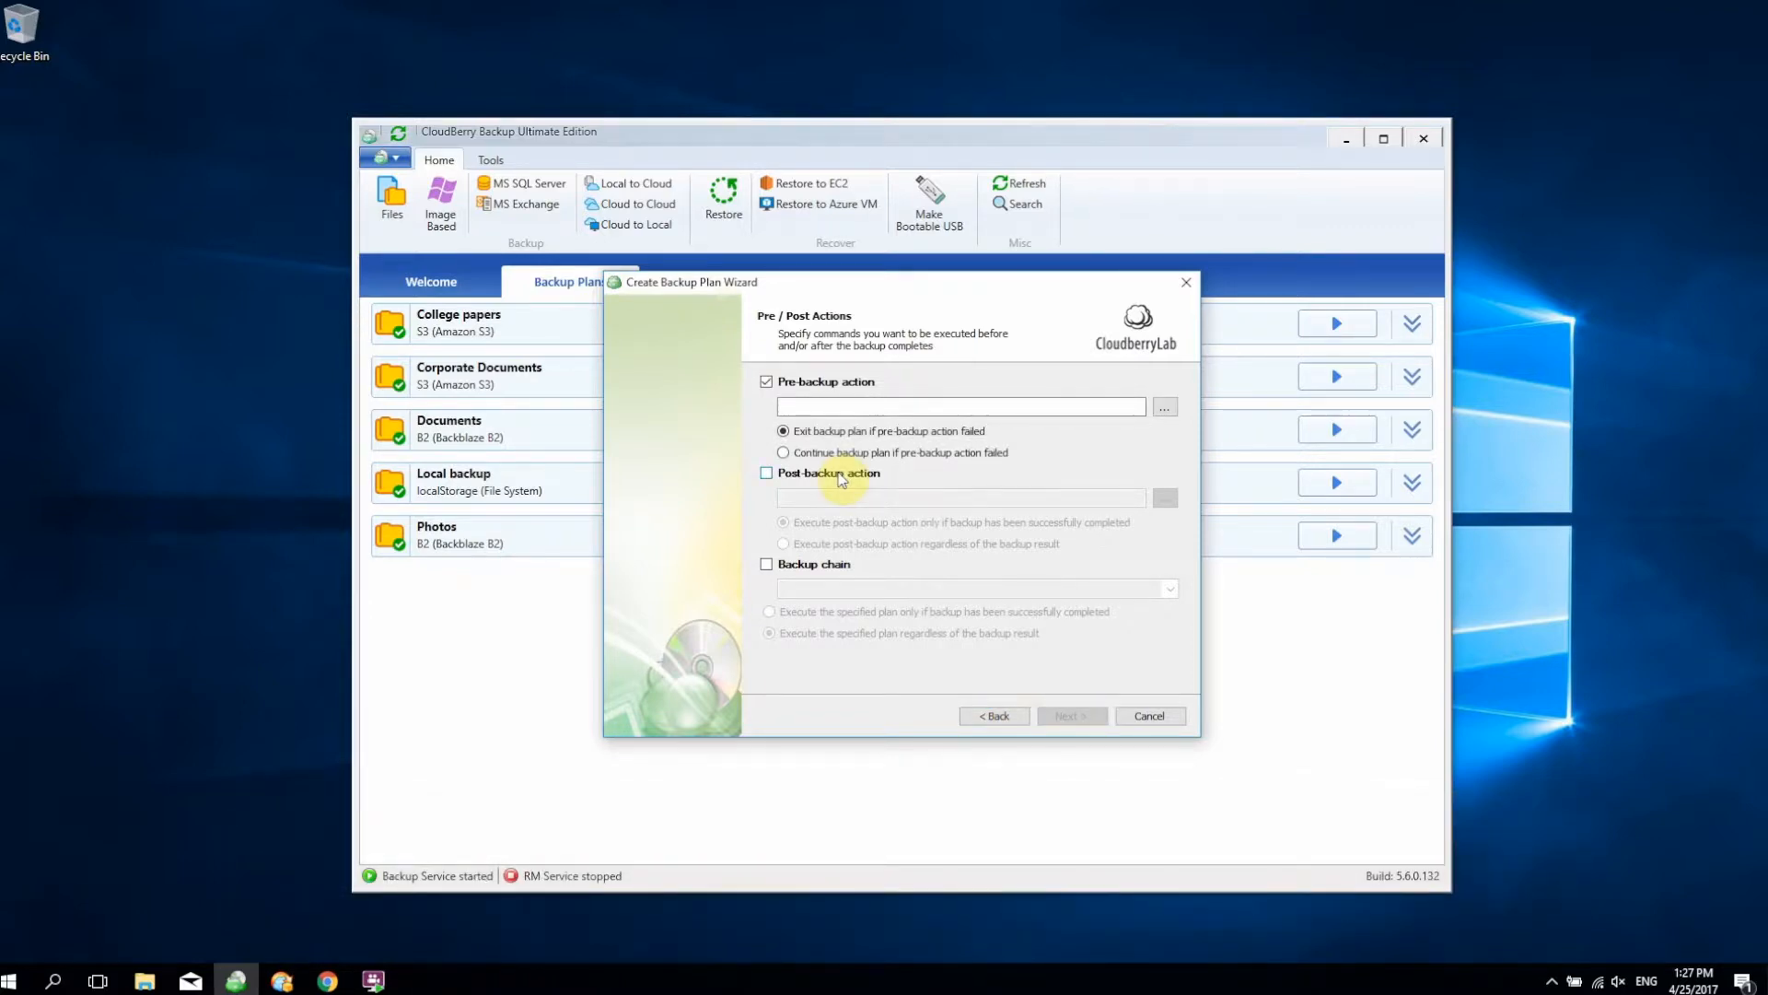
pyautogui.click(841, 475)
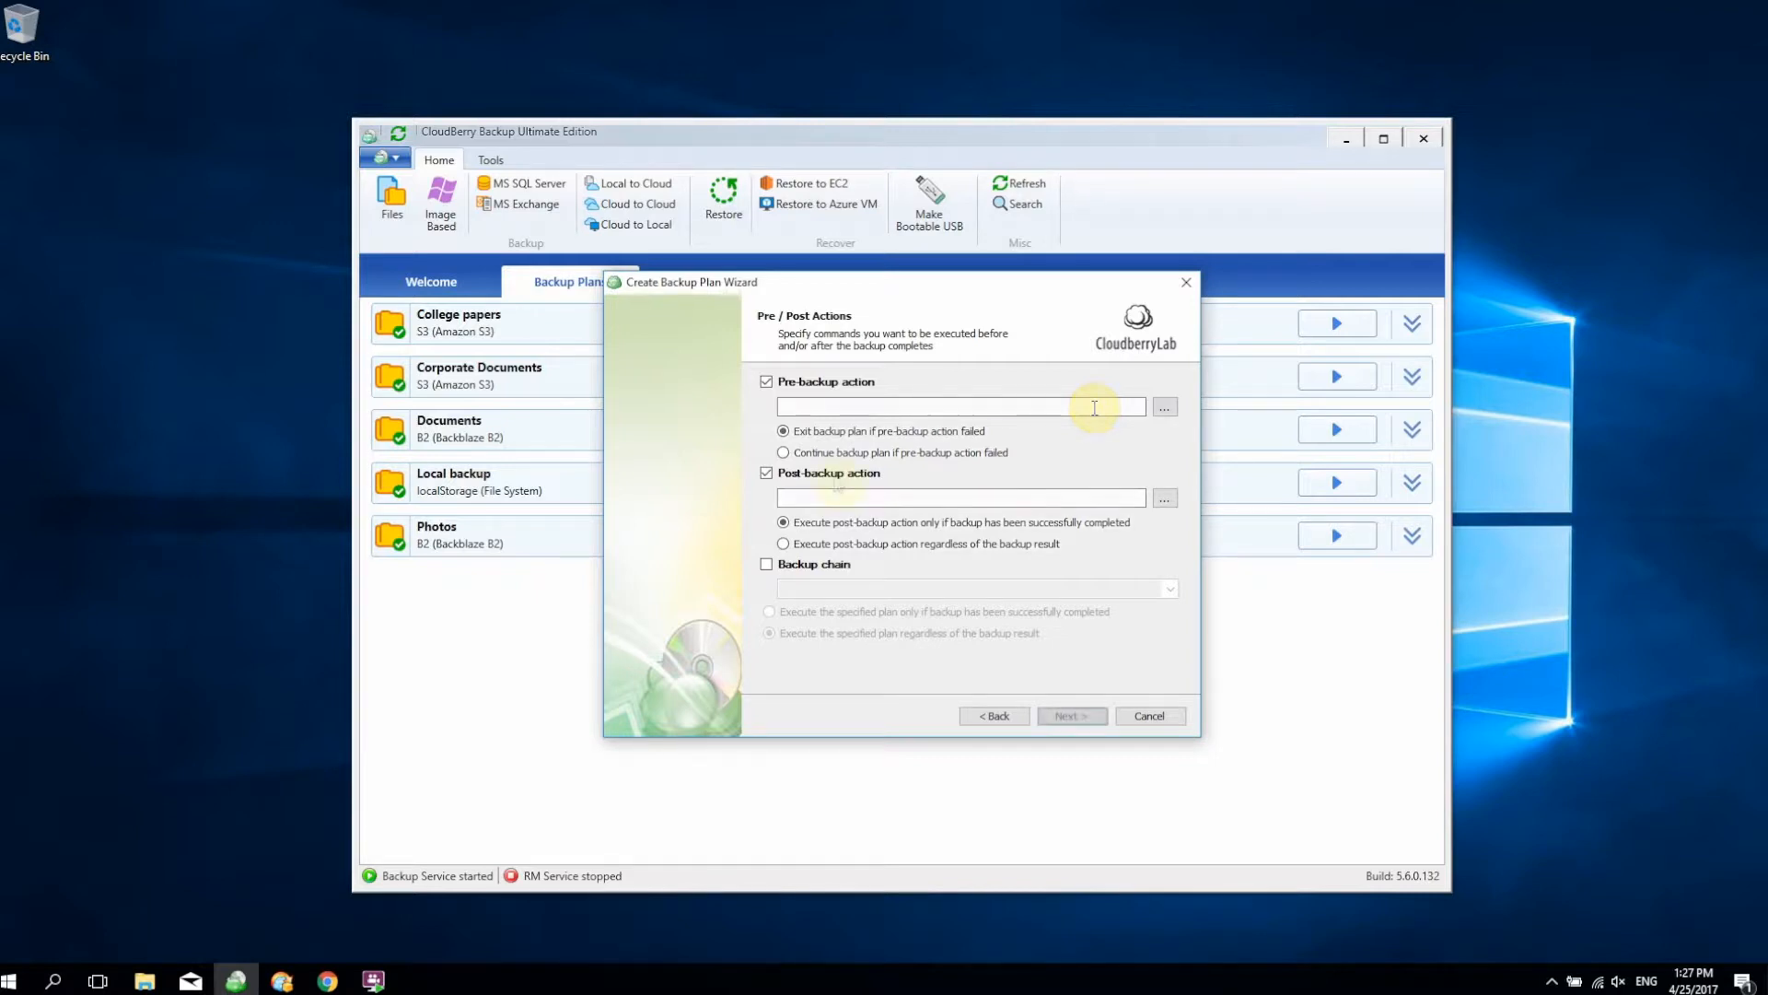
pyautogui.click(826, 382)
pyautogui.click(836, 475)
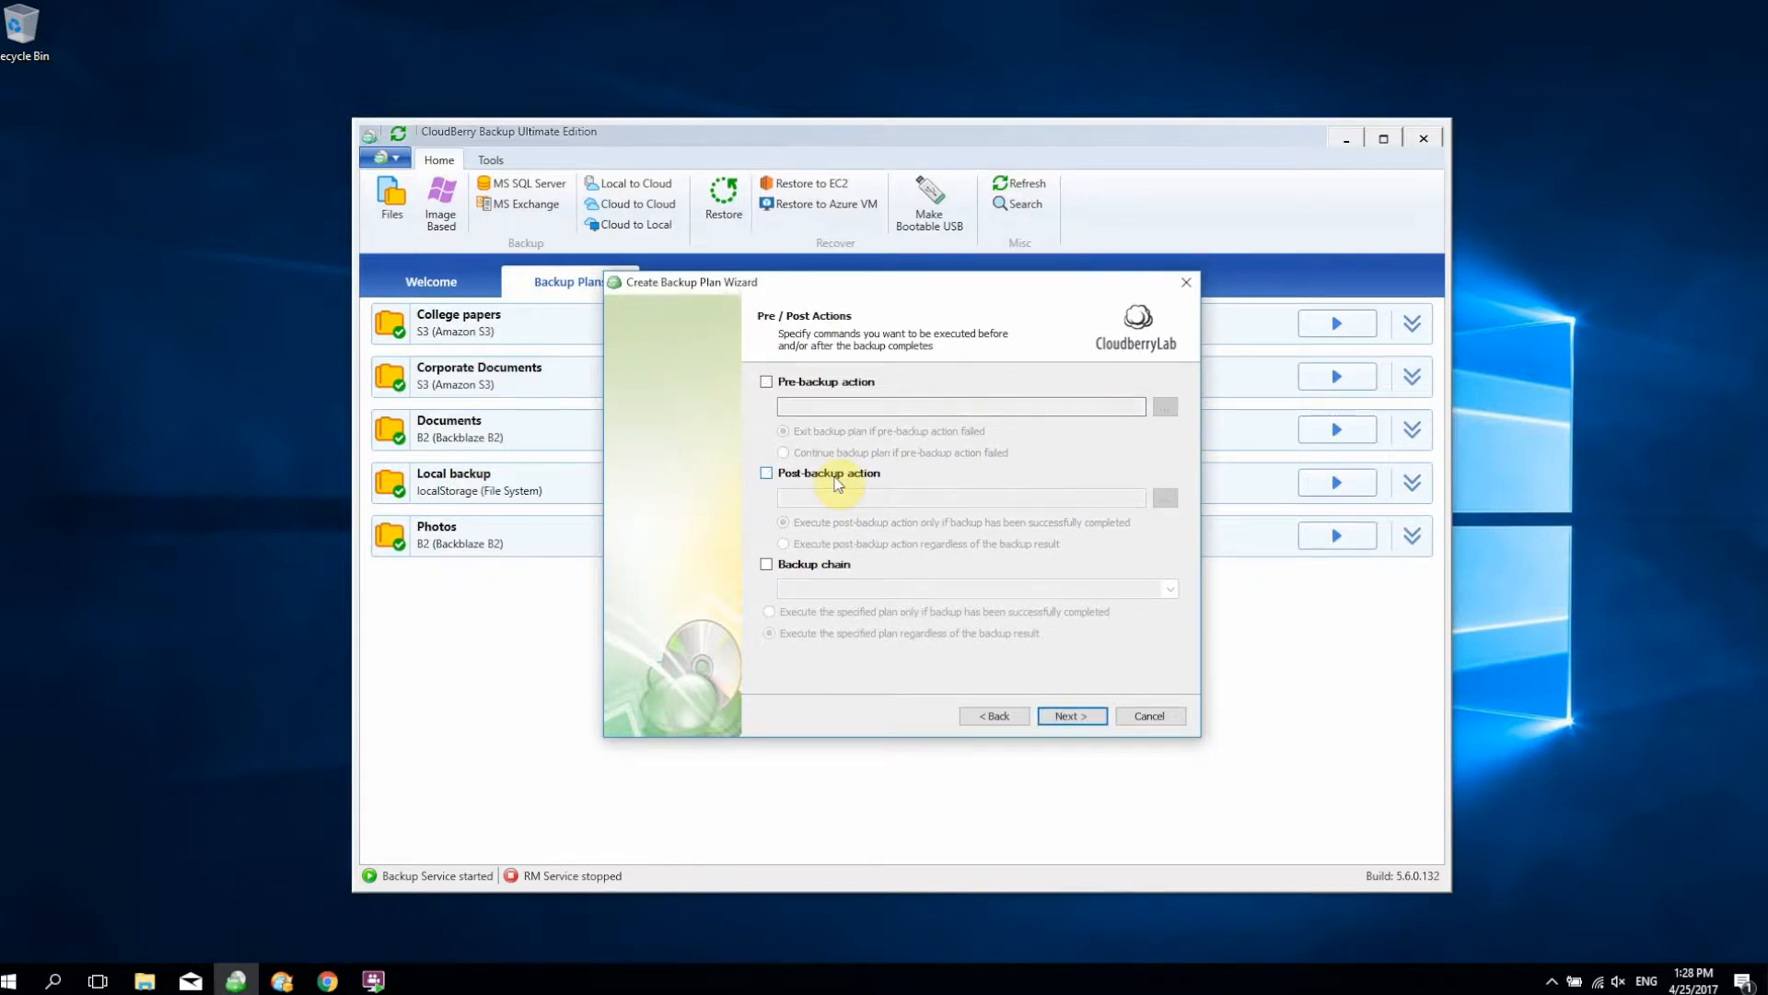
# Enable the backup chain with the Photos plan, executed regardless of the backup result.
pyautogui.click(793, 565)
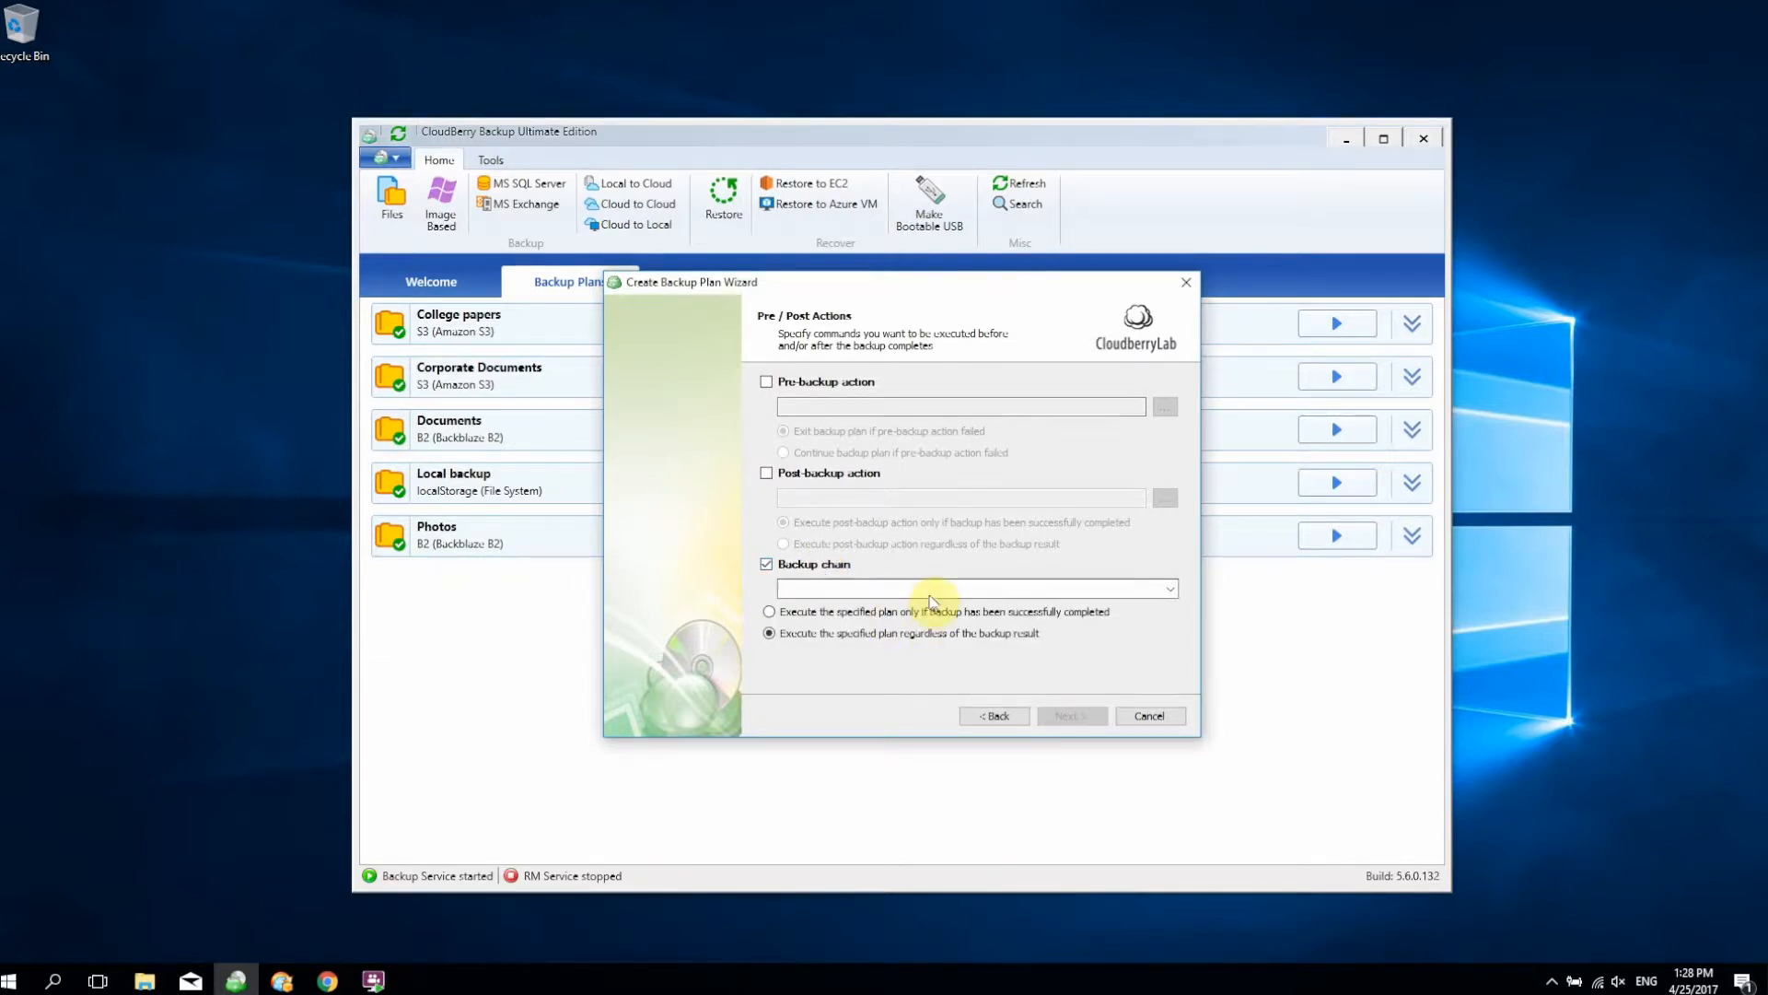
pyautogui.click(928, 590)
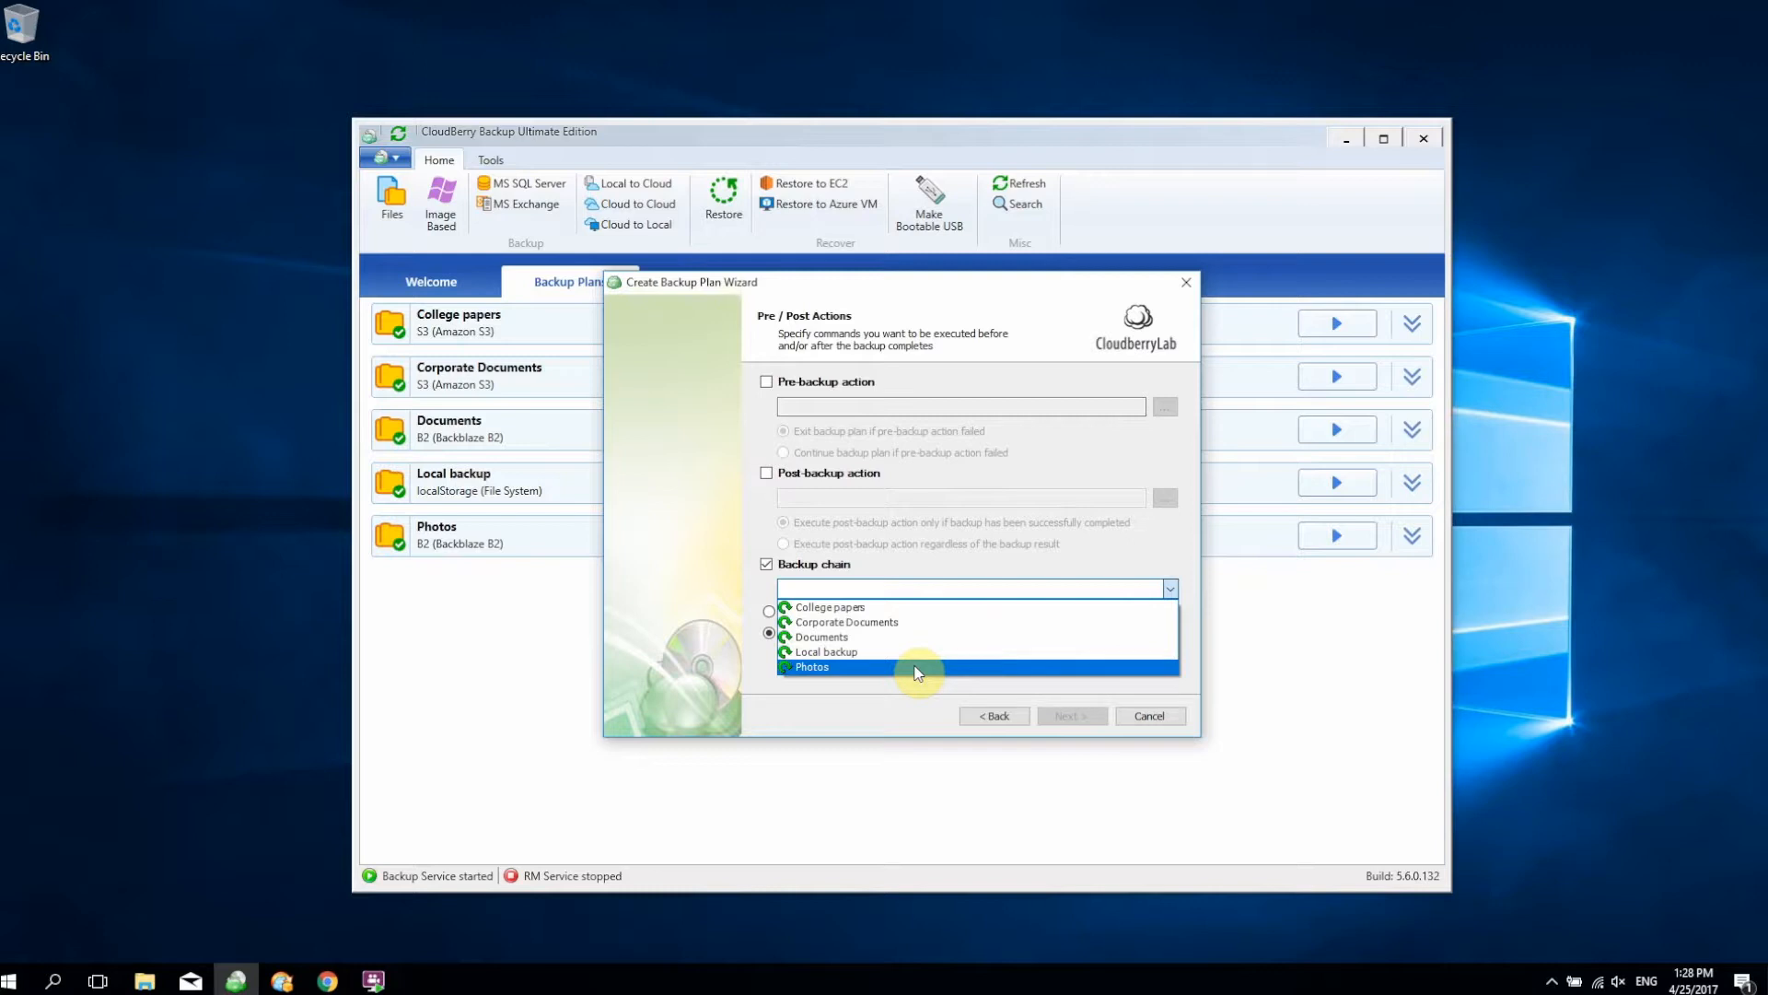
pyautogui.click(919, 668)
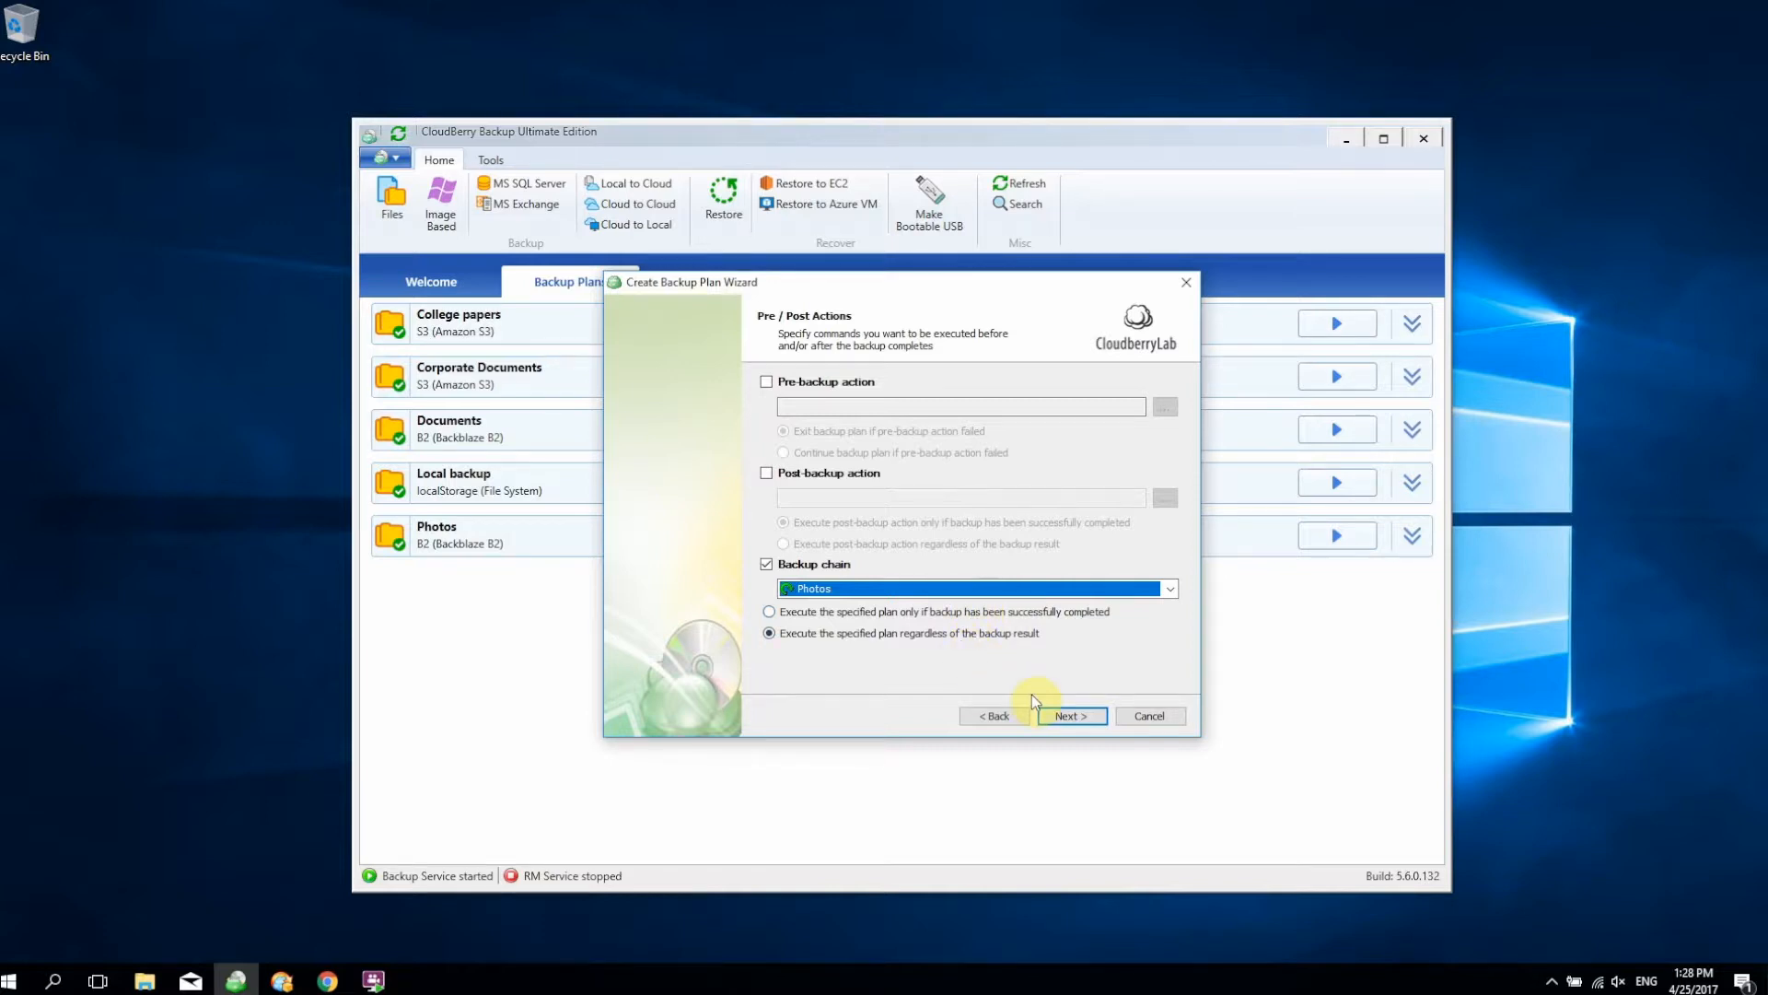
pyautogui.click(1043, 715)
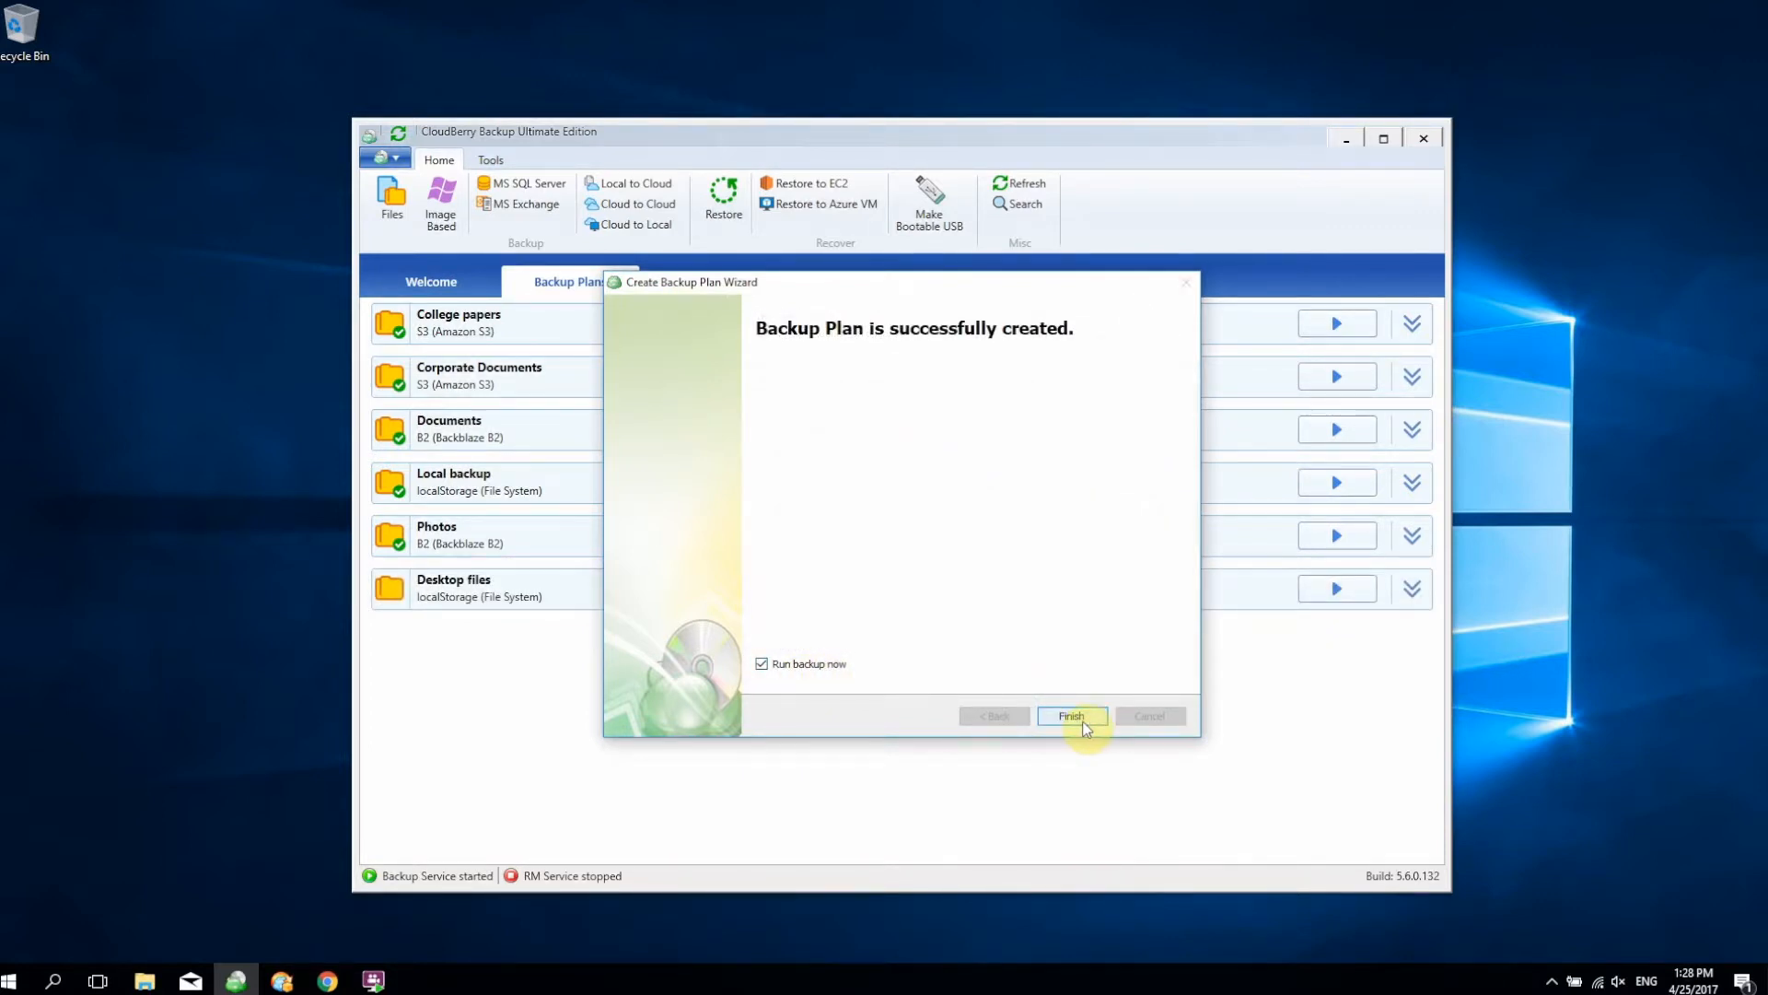
# Finish the wizard with the backup running immediately and expand the details of the Desktop files and Photos plans.
pyautogui.click(1071, 716)
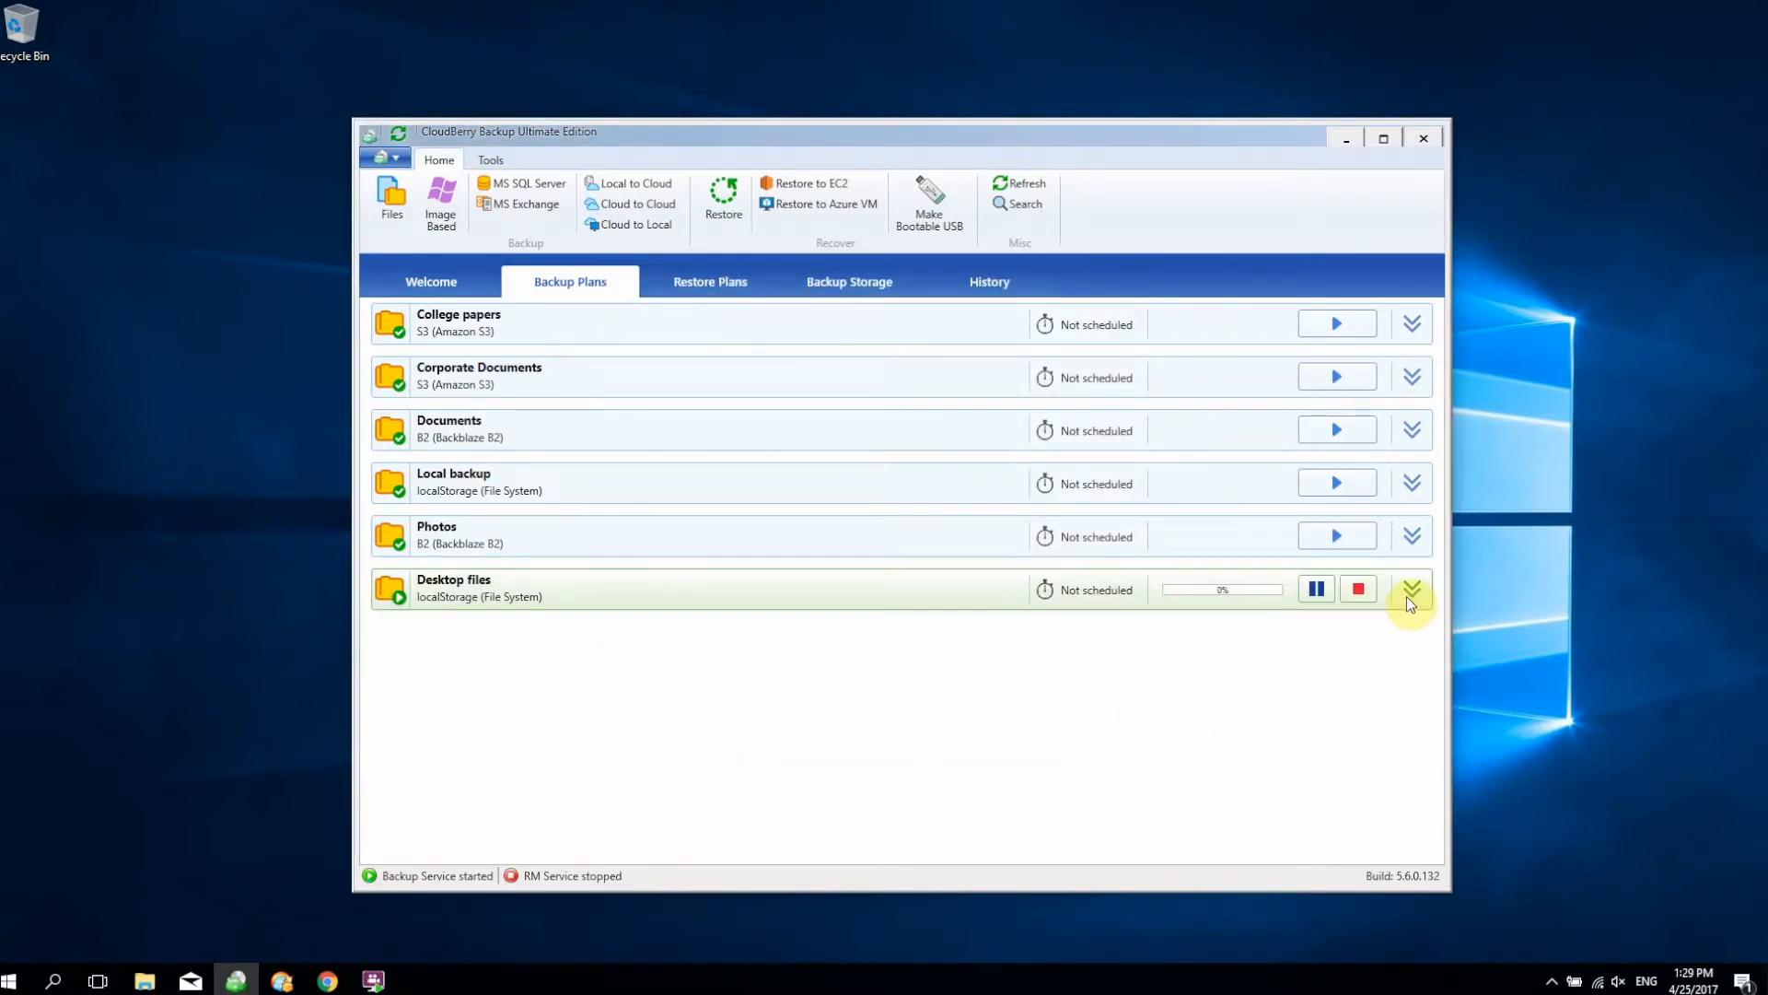
pyautogui.click(1407, 595)
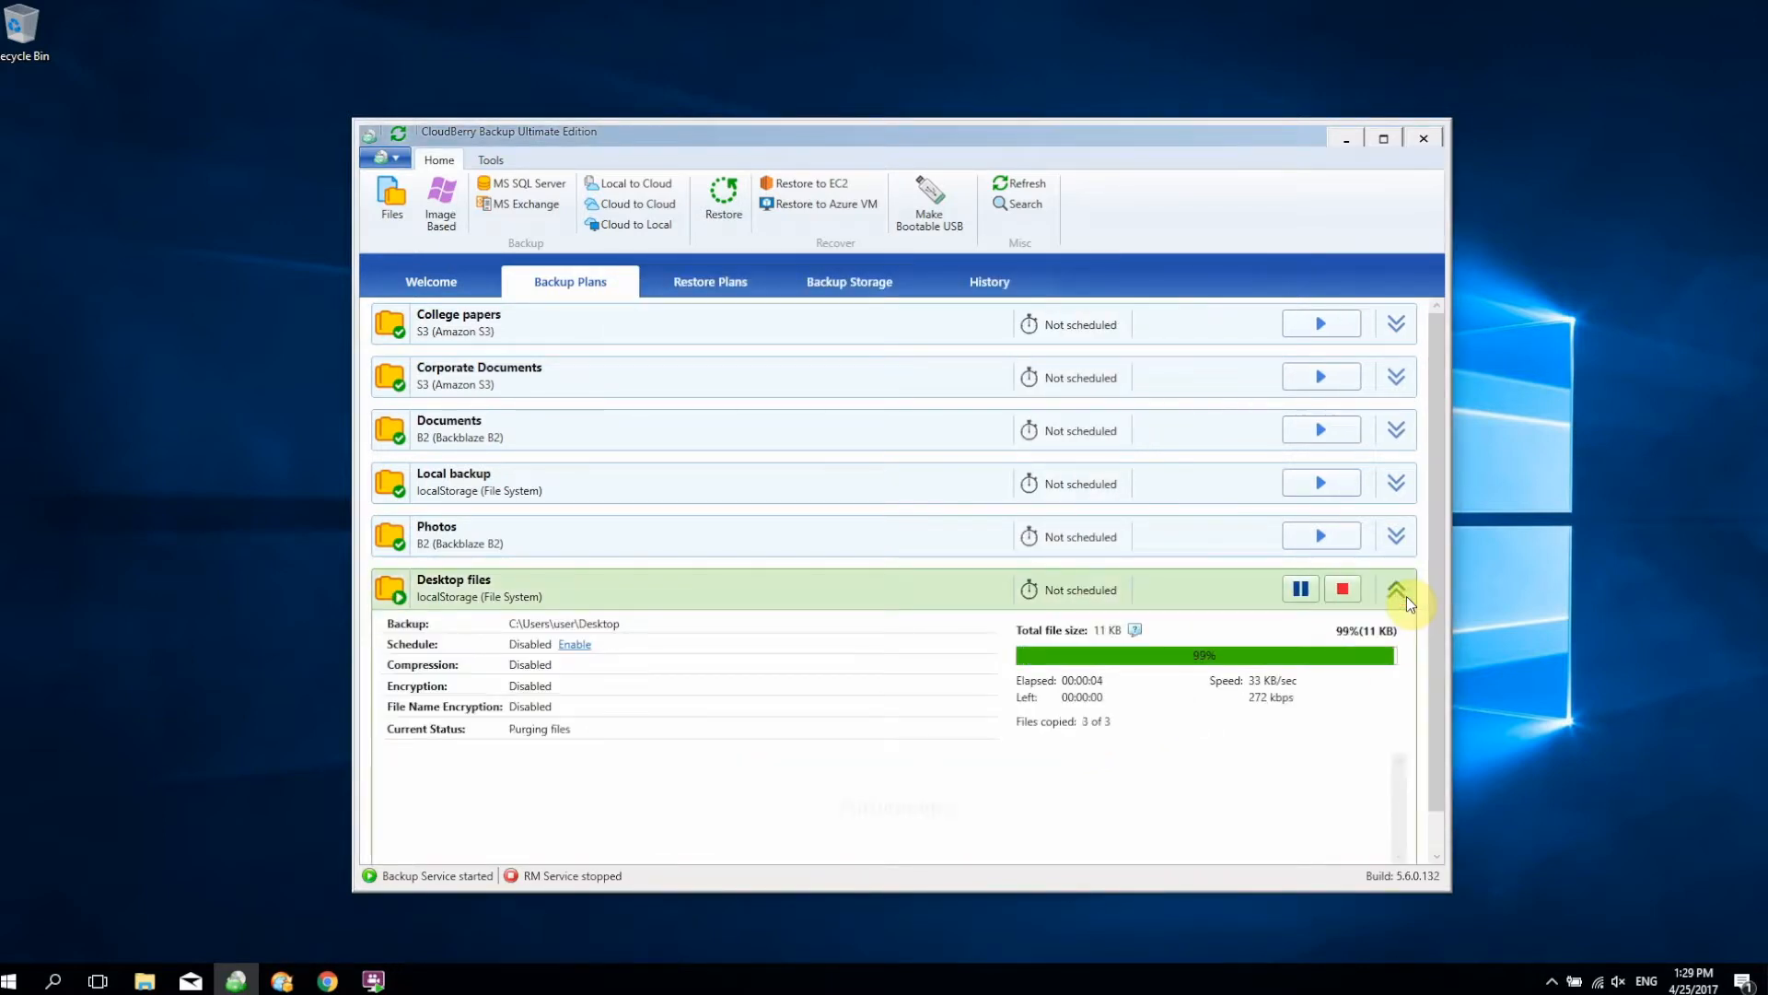
pyautogui.click(1336, 535)
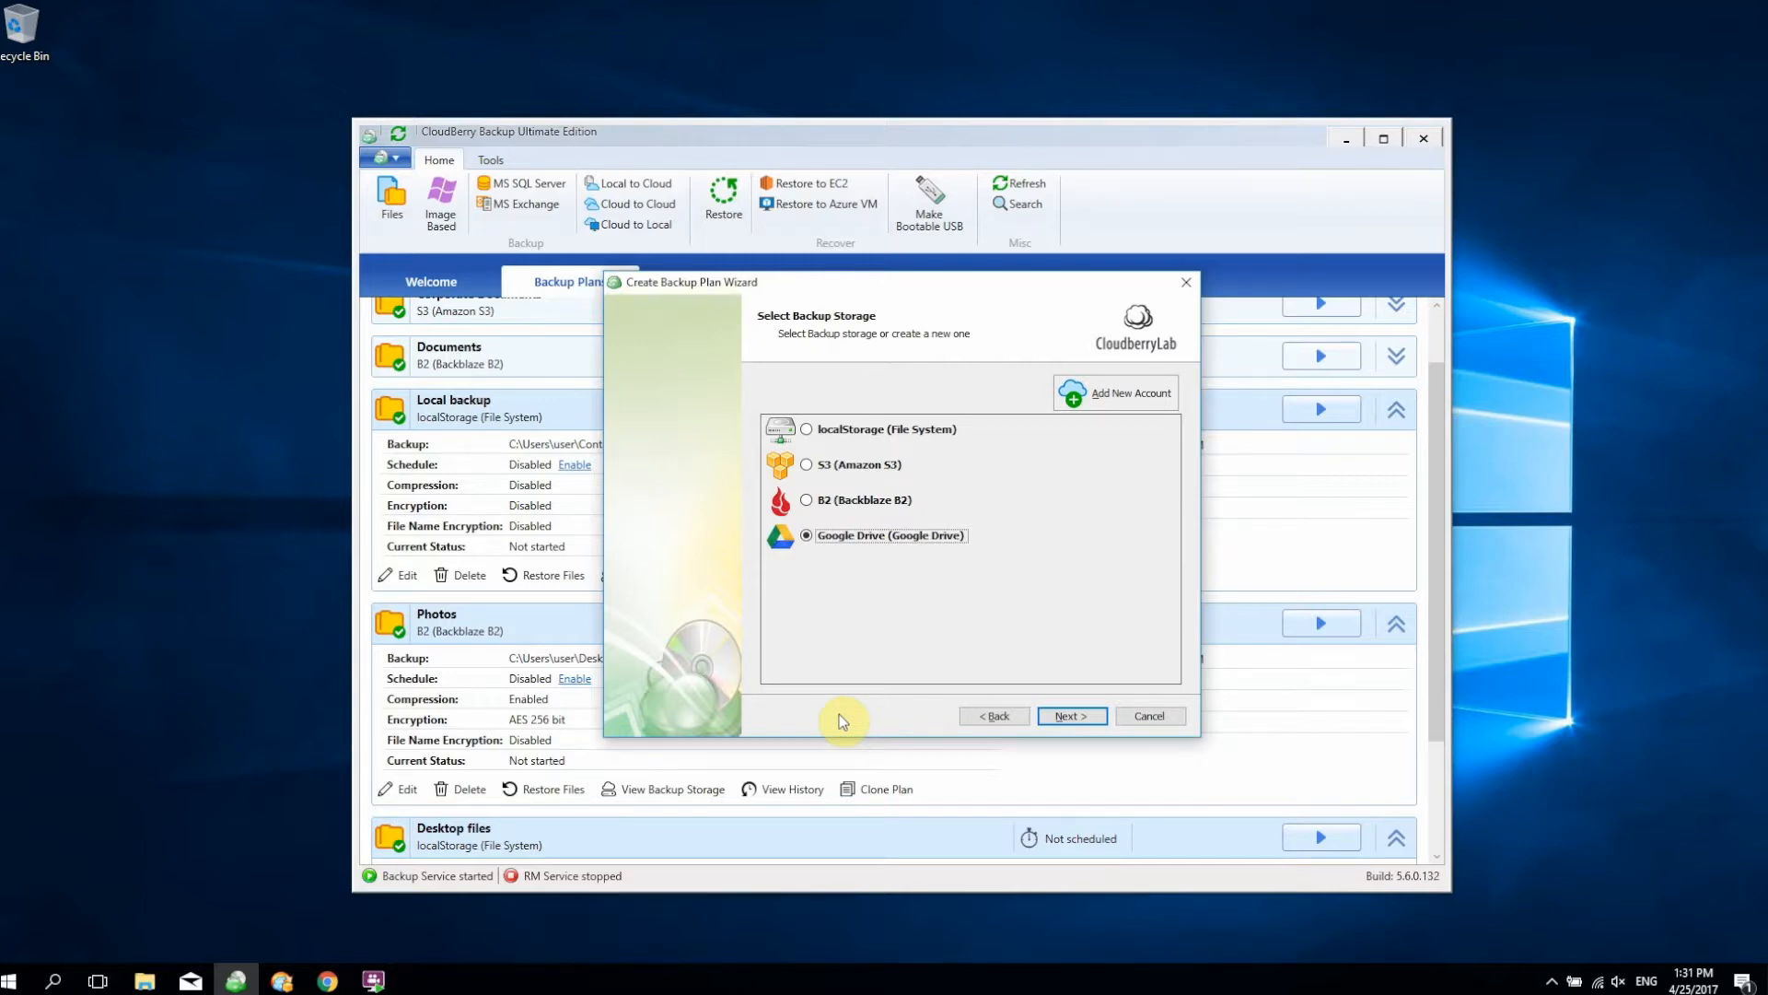
# Set up a new backup plan to Google Drive in Advanced Mode with the C:\ drive as the backup source.
pyautogui.press('Return')
pyautogui.press('Return')
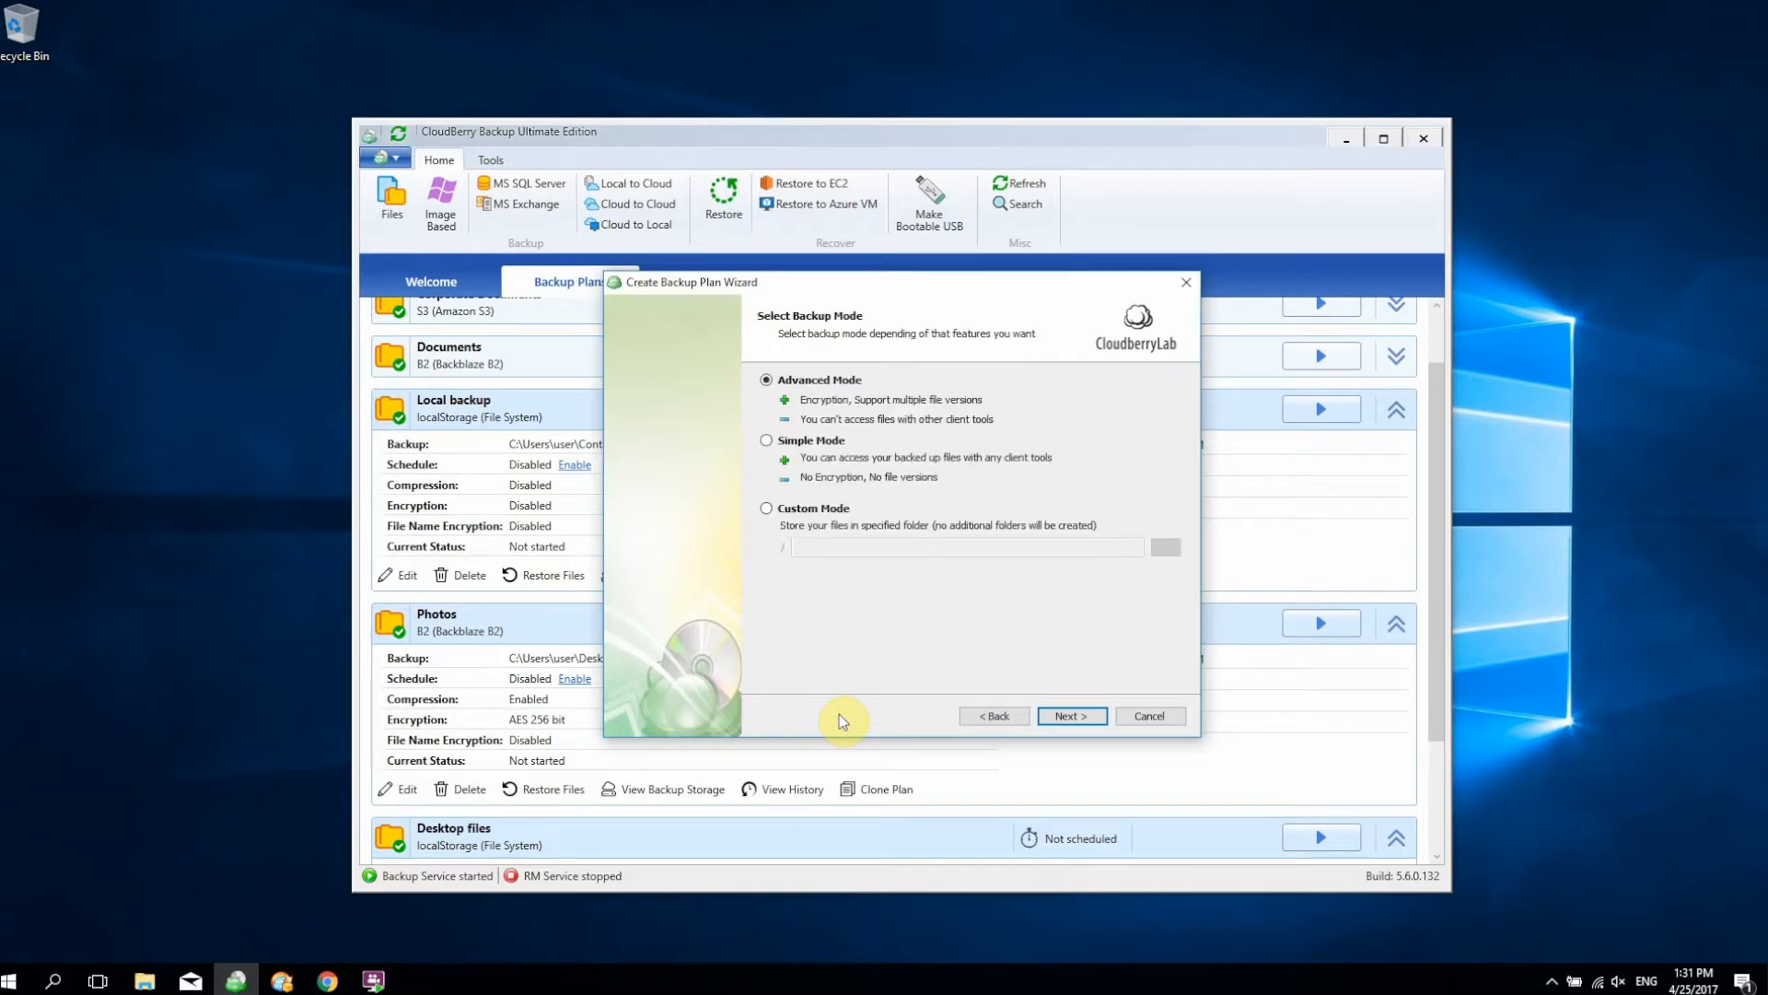
pyautogui.press('Return')
pyautogui.press('Return')
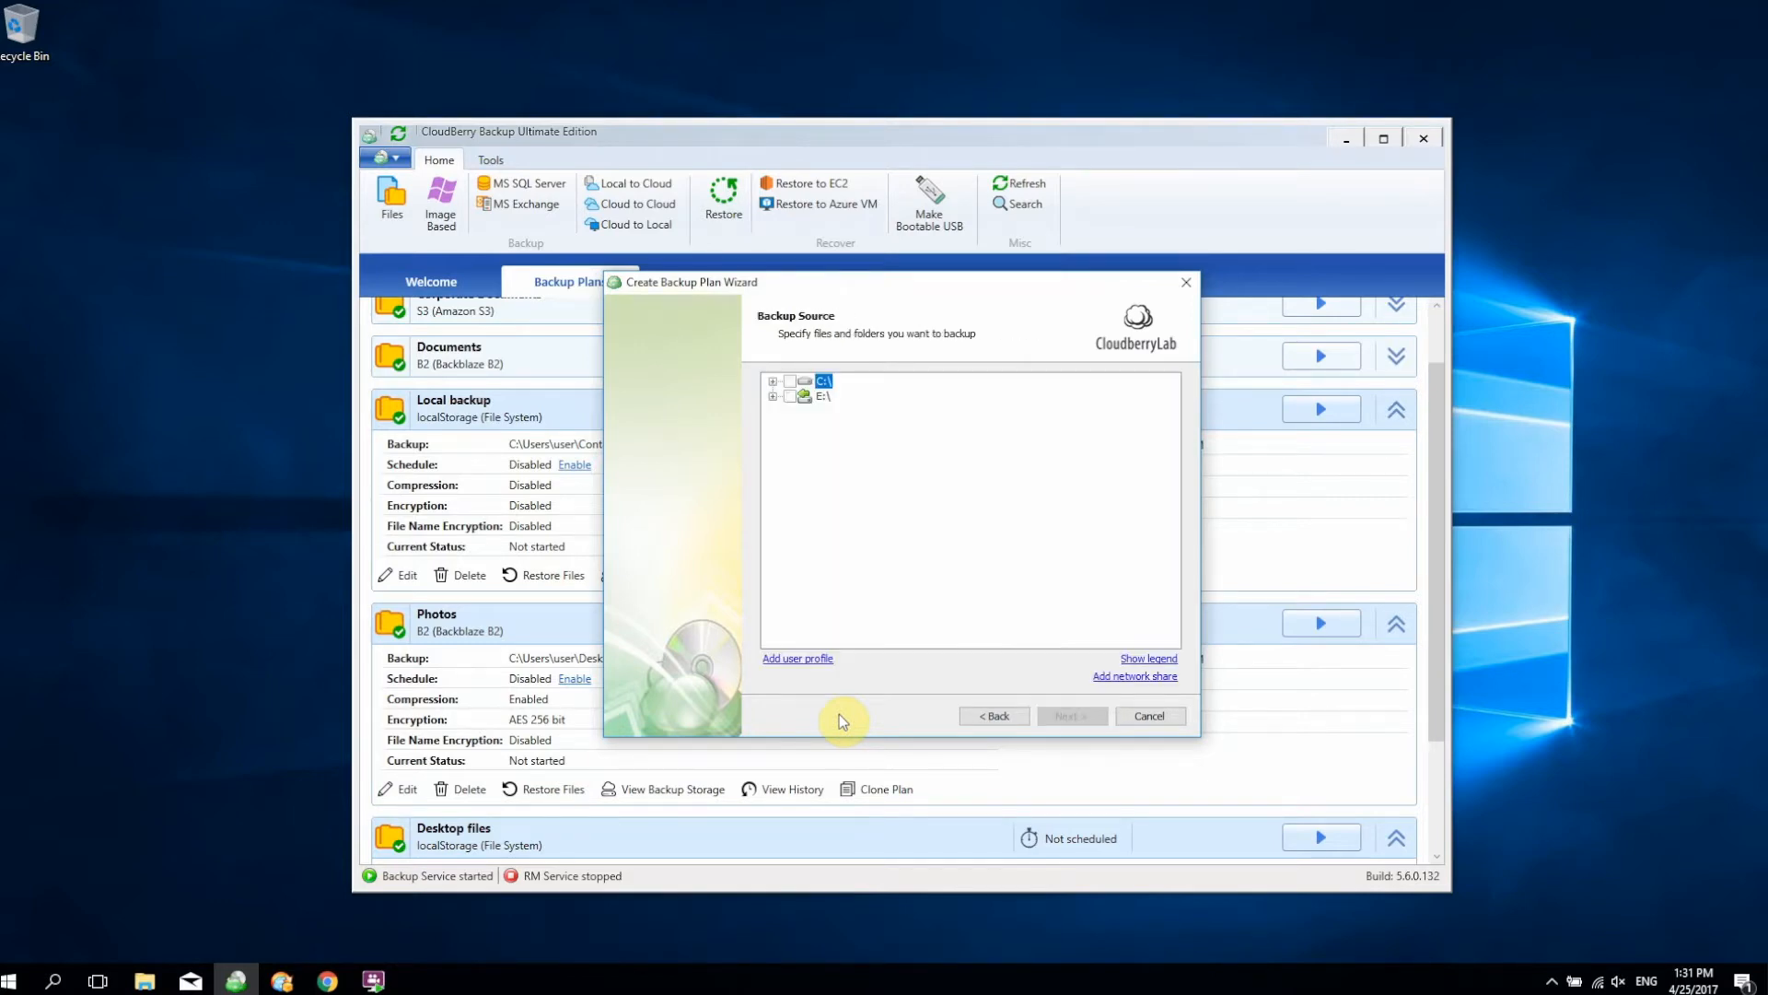
pyautogui.click(789, 381)
pyautogui.press('Return')
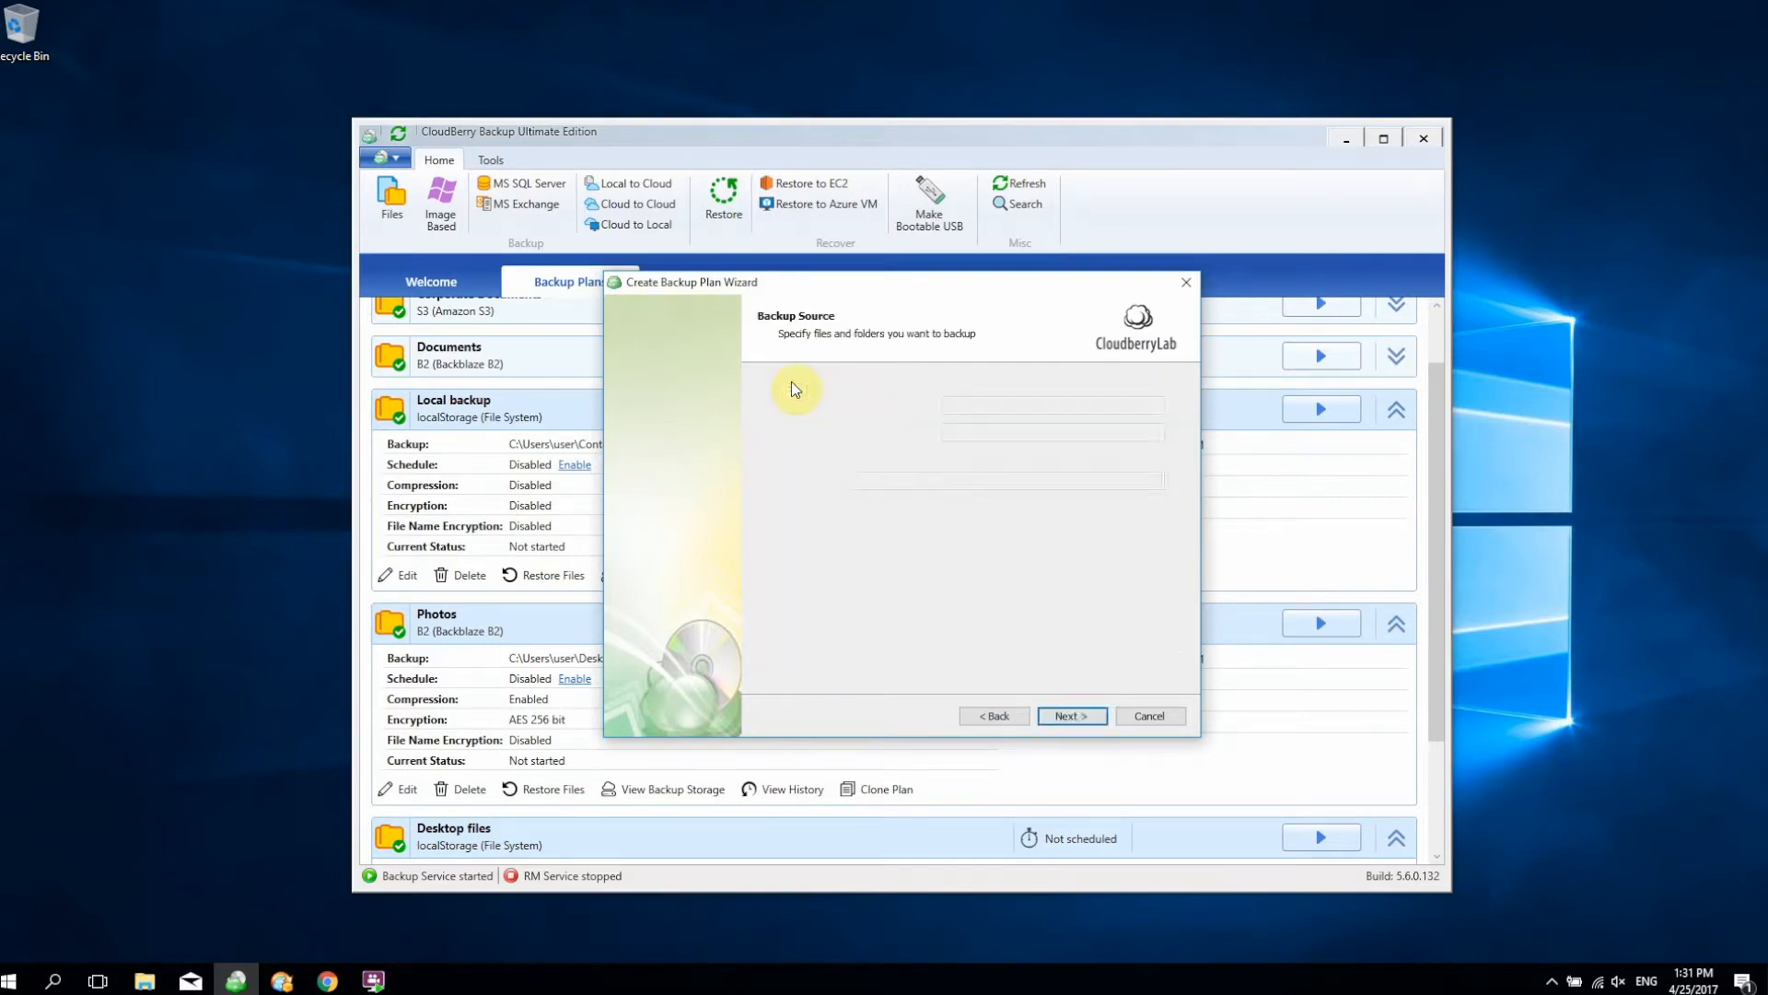
pyautogui.press('Return')
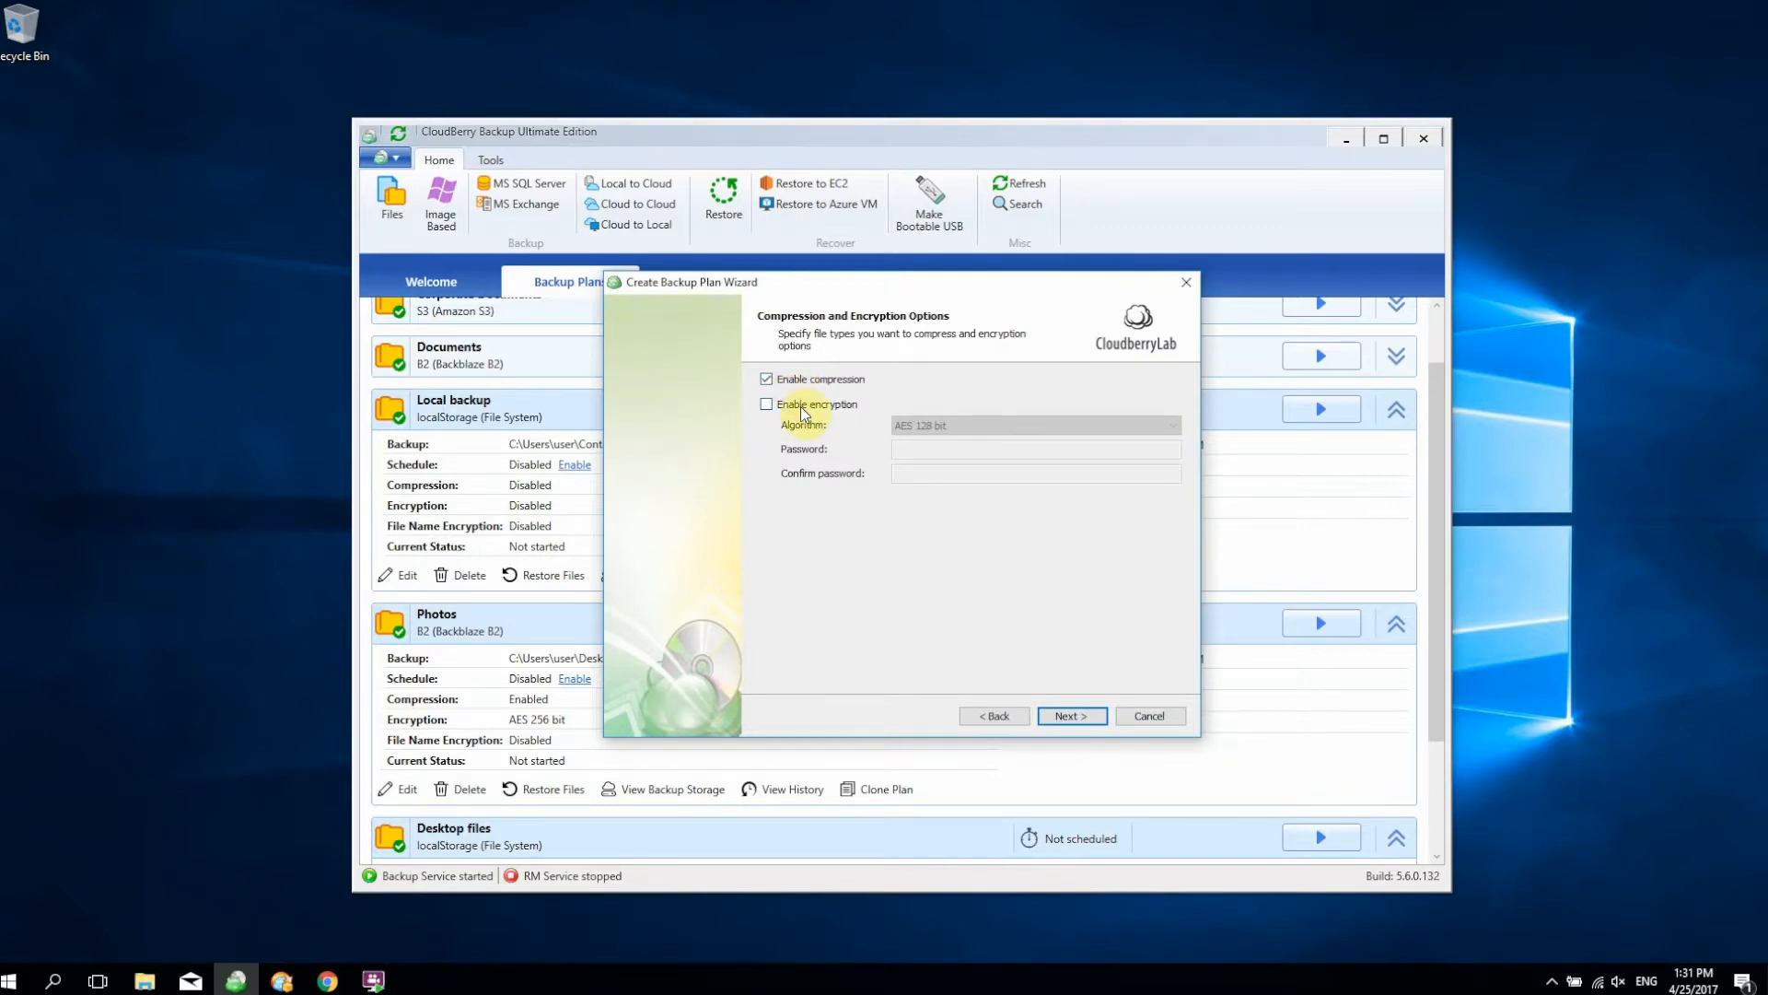
# Enable encryption for the Google Drive plan with the AES 256 bit algorithm.
pyautogui.click(801, 406)
pyautogui.click(1014, 425)
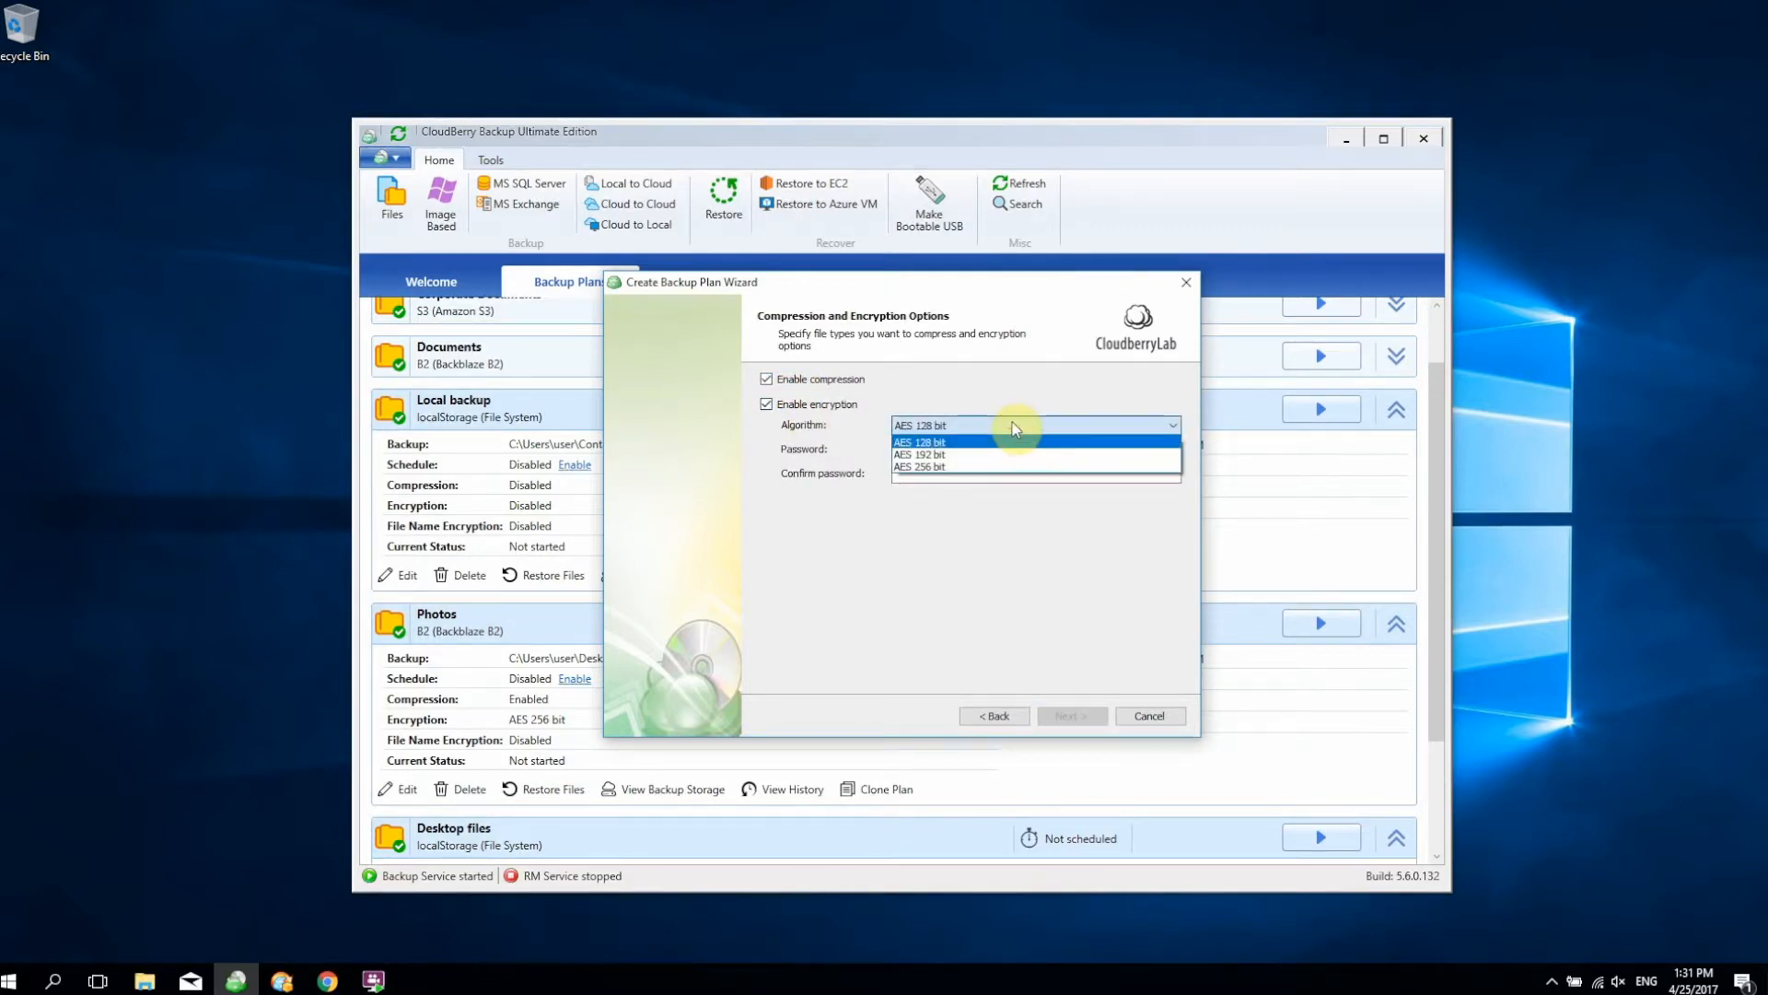
pyautogui.click(1014, 469)
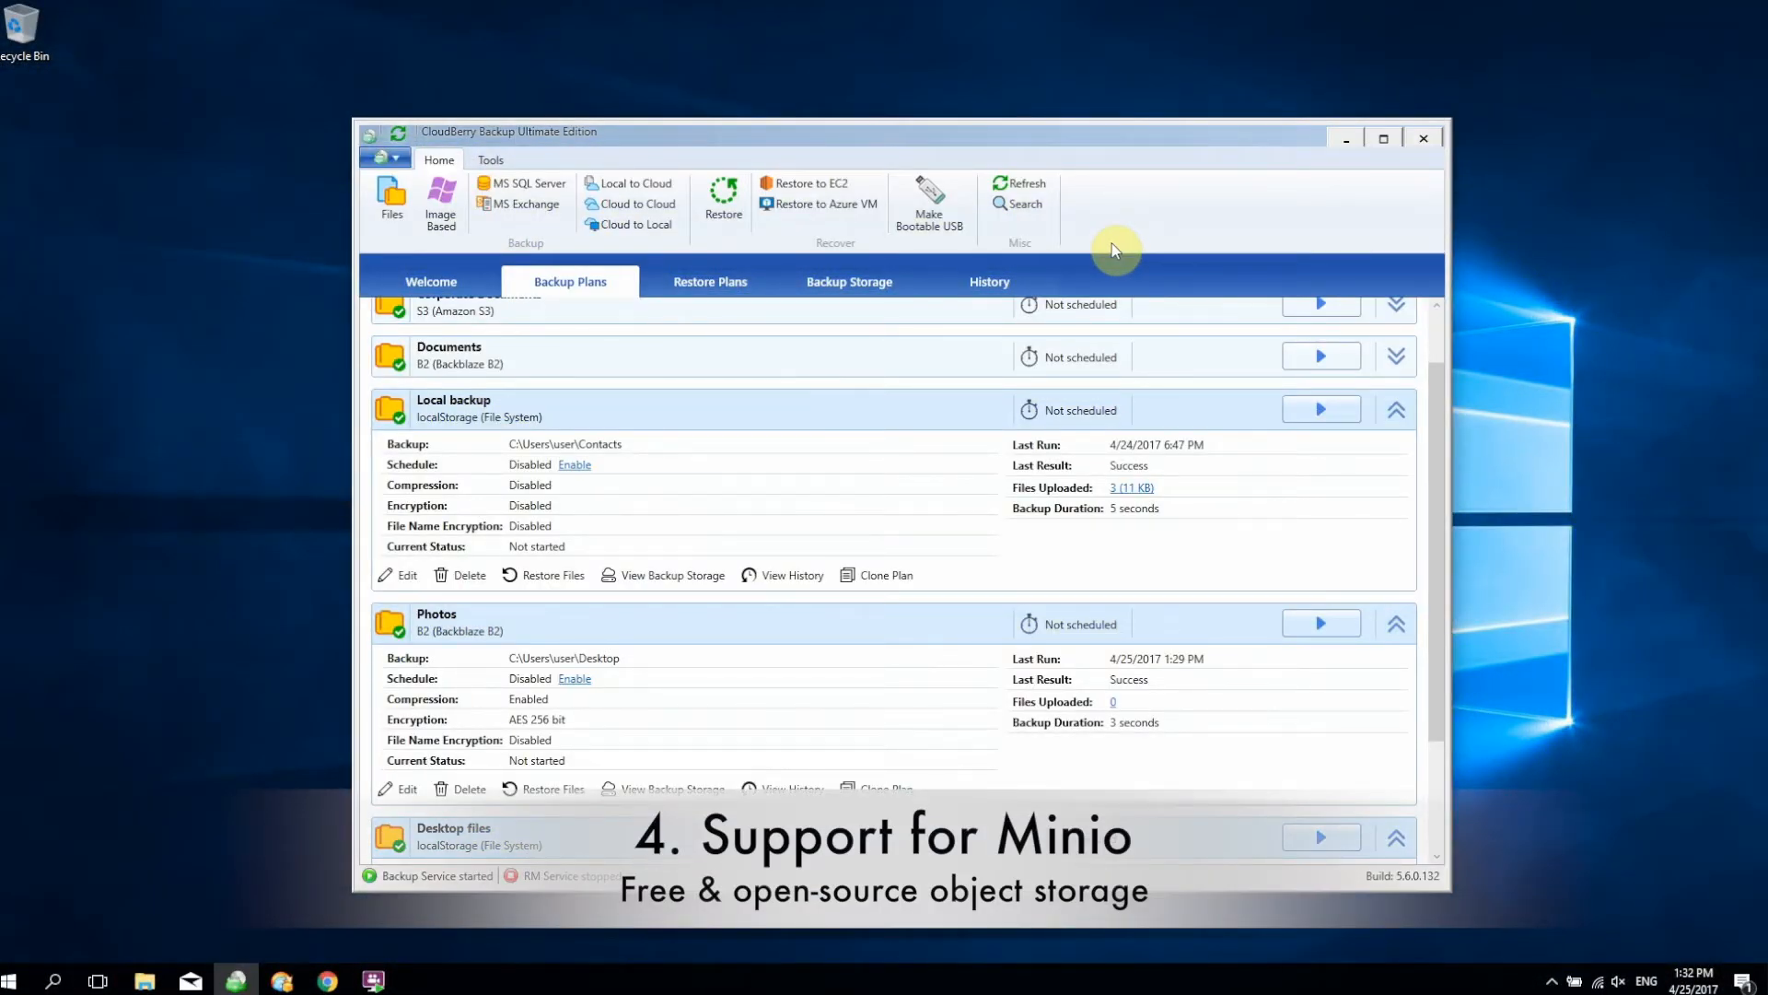
# Try to add a new Minio cloud storage account with the display name Minio.
pyautogui.click(385, 157)
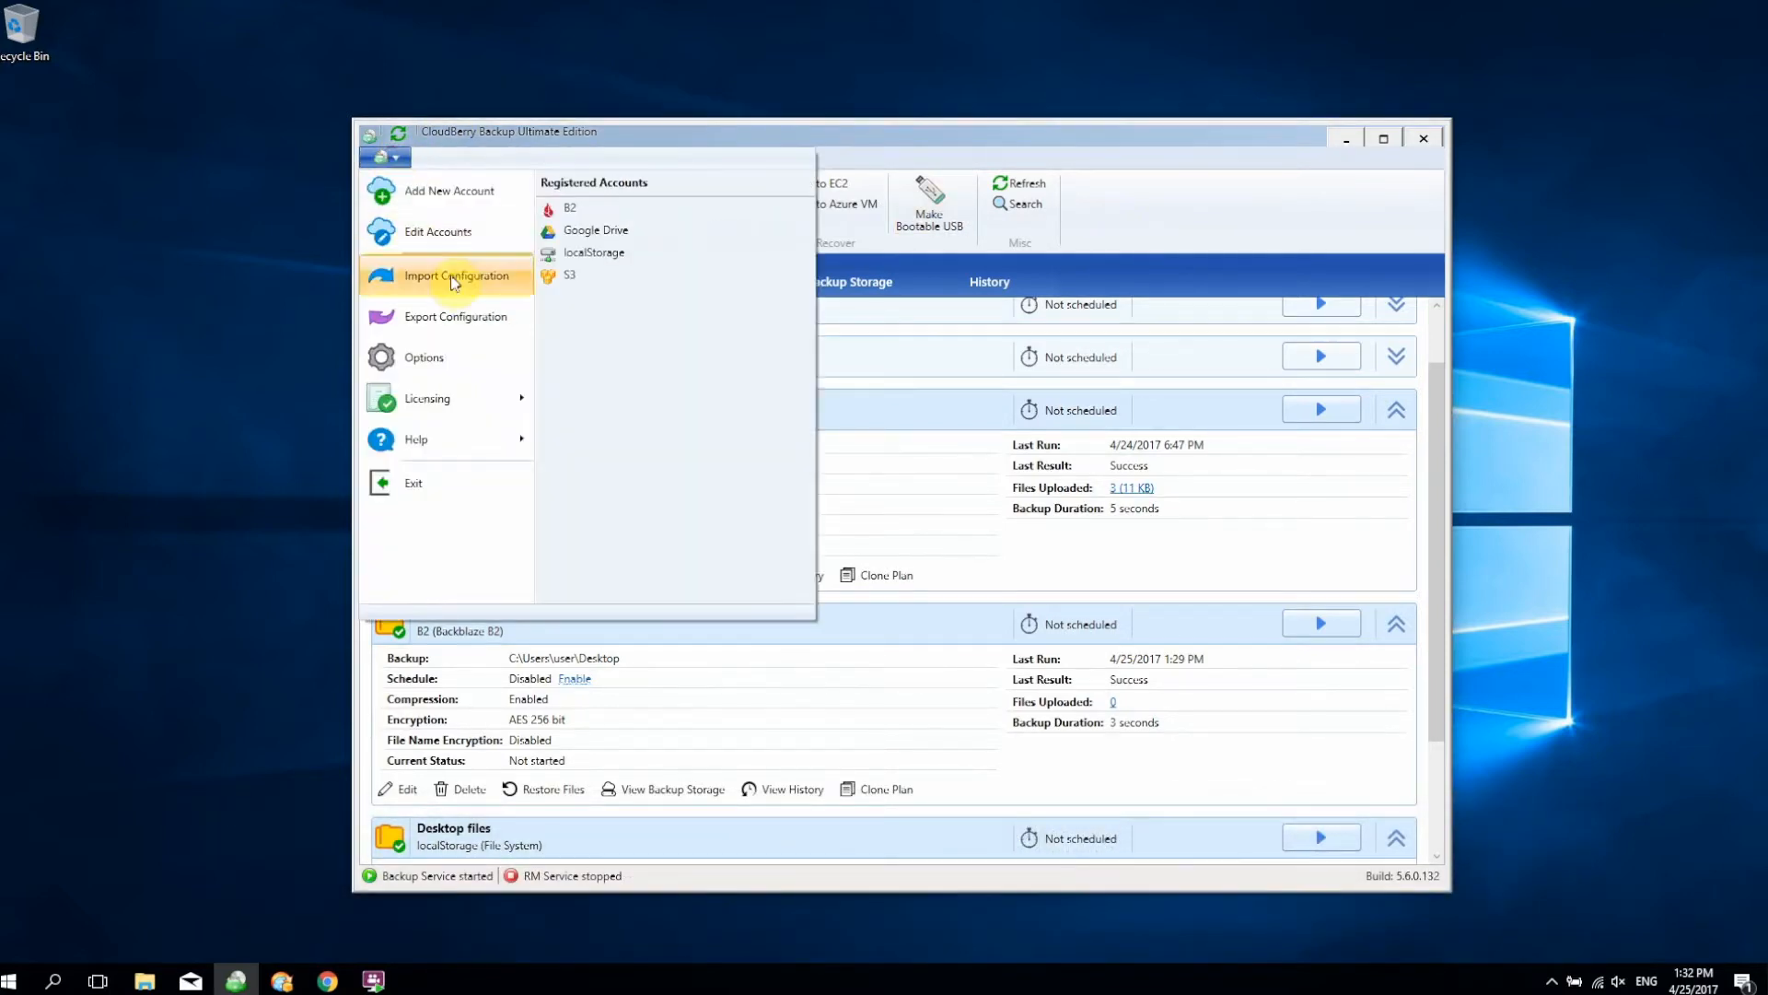
pyautogui.click(466, 188)
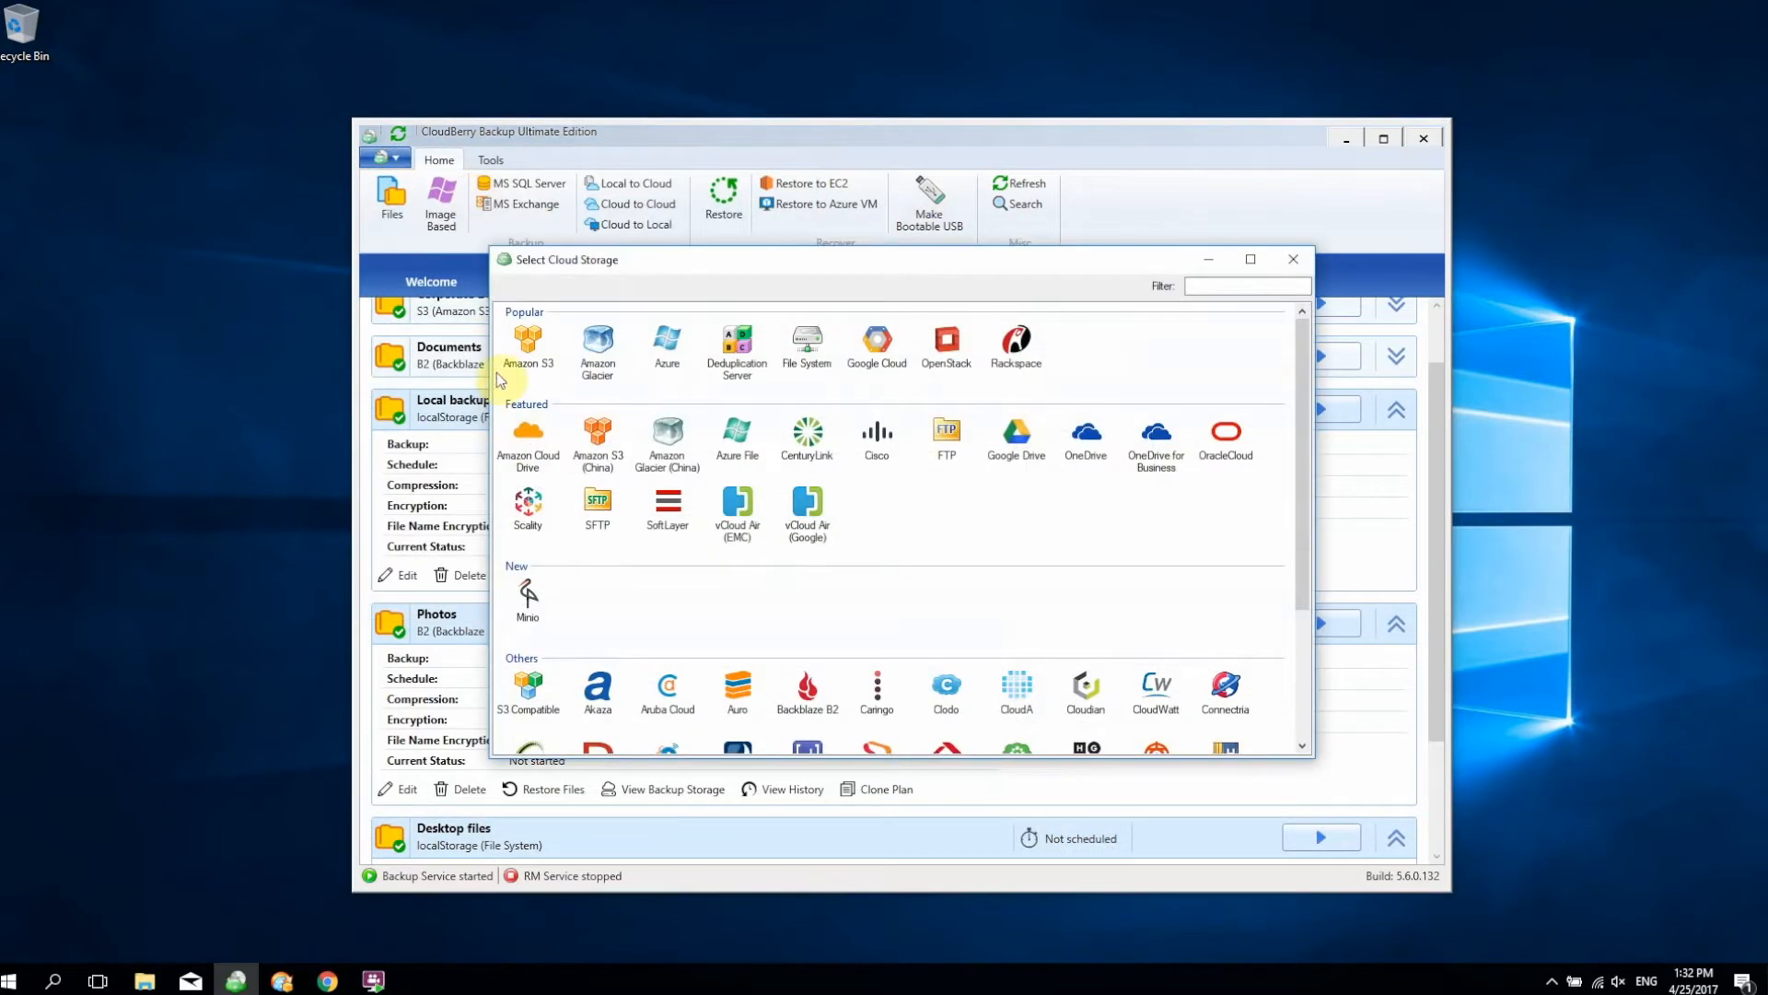
pyautogui.doubleClick(528, 593)
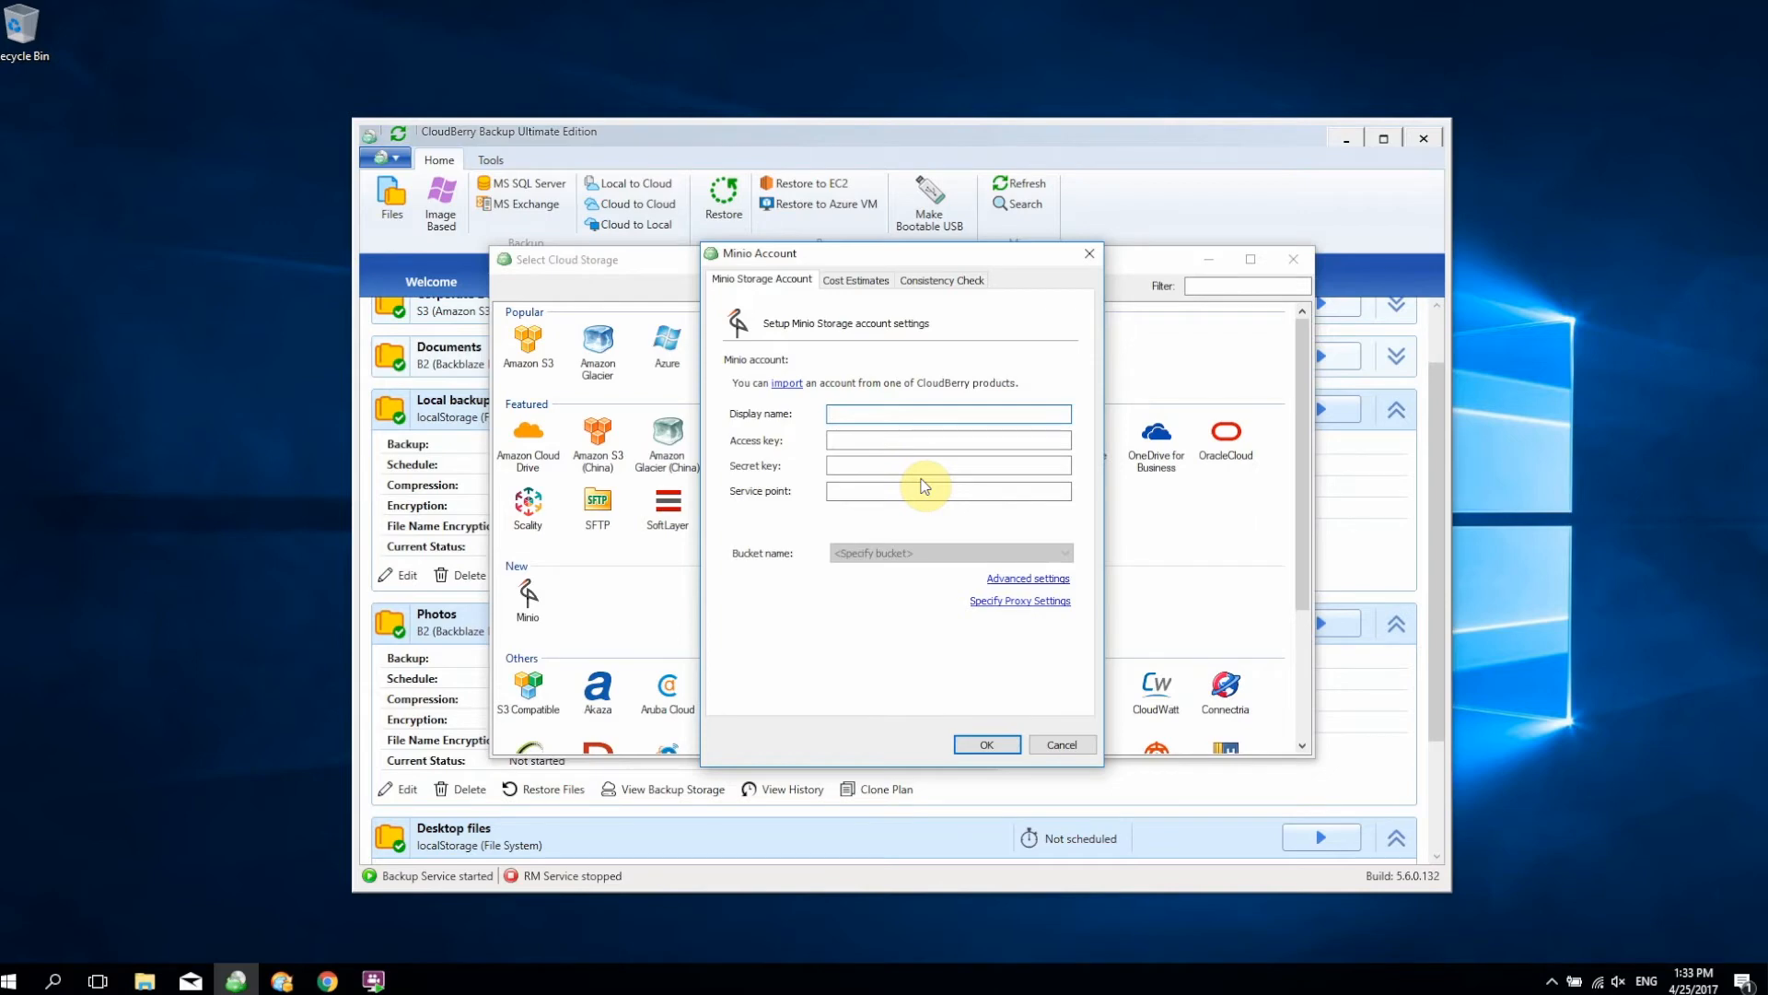
pyautogui.write('Minio')
pyautogui.click(884, 443)
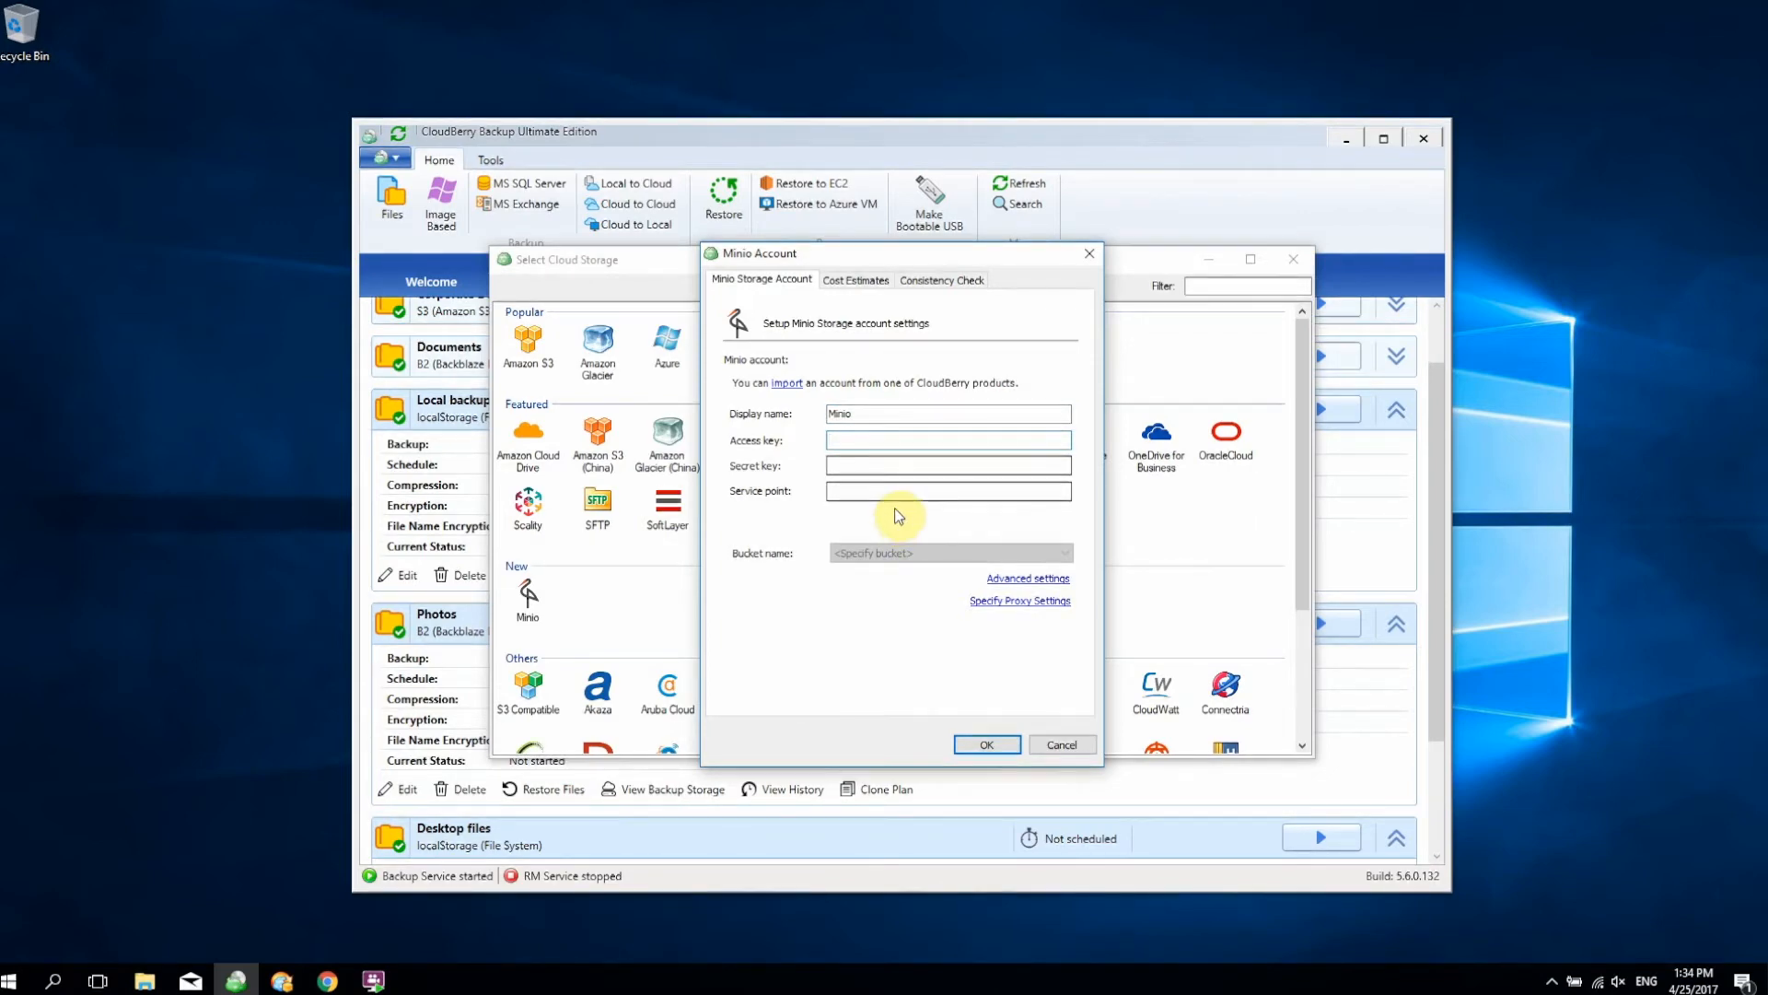
pyautogui.click(1052, 748)
pyautogui.click(1294, 267)
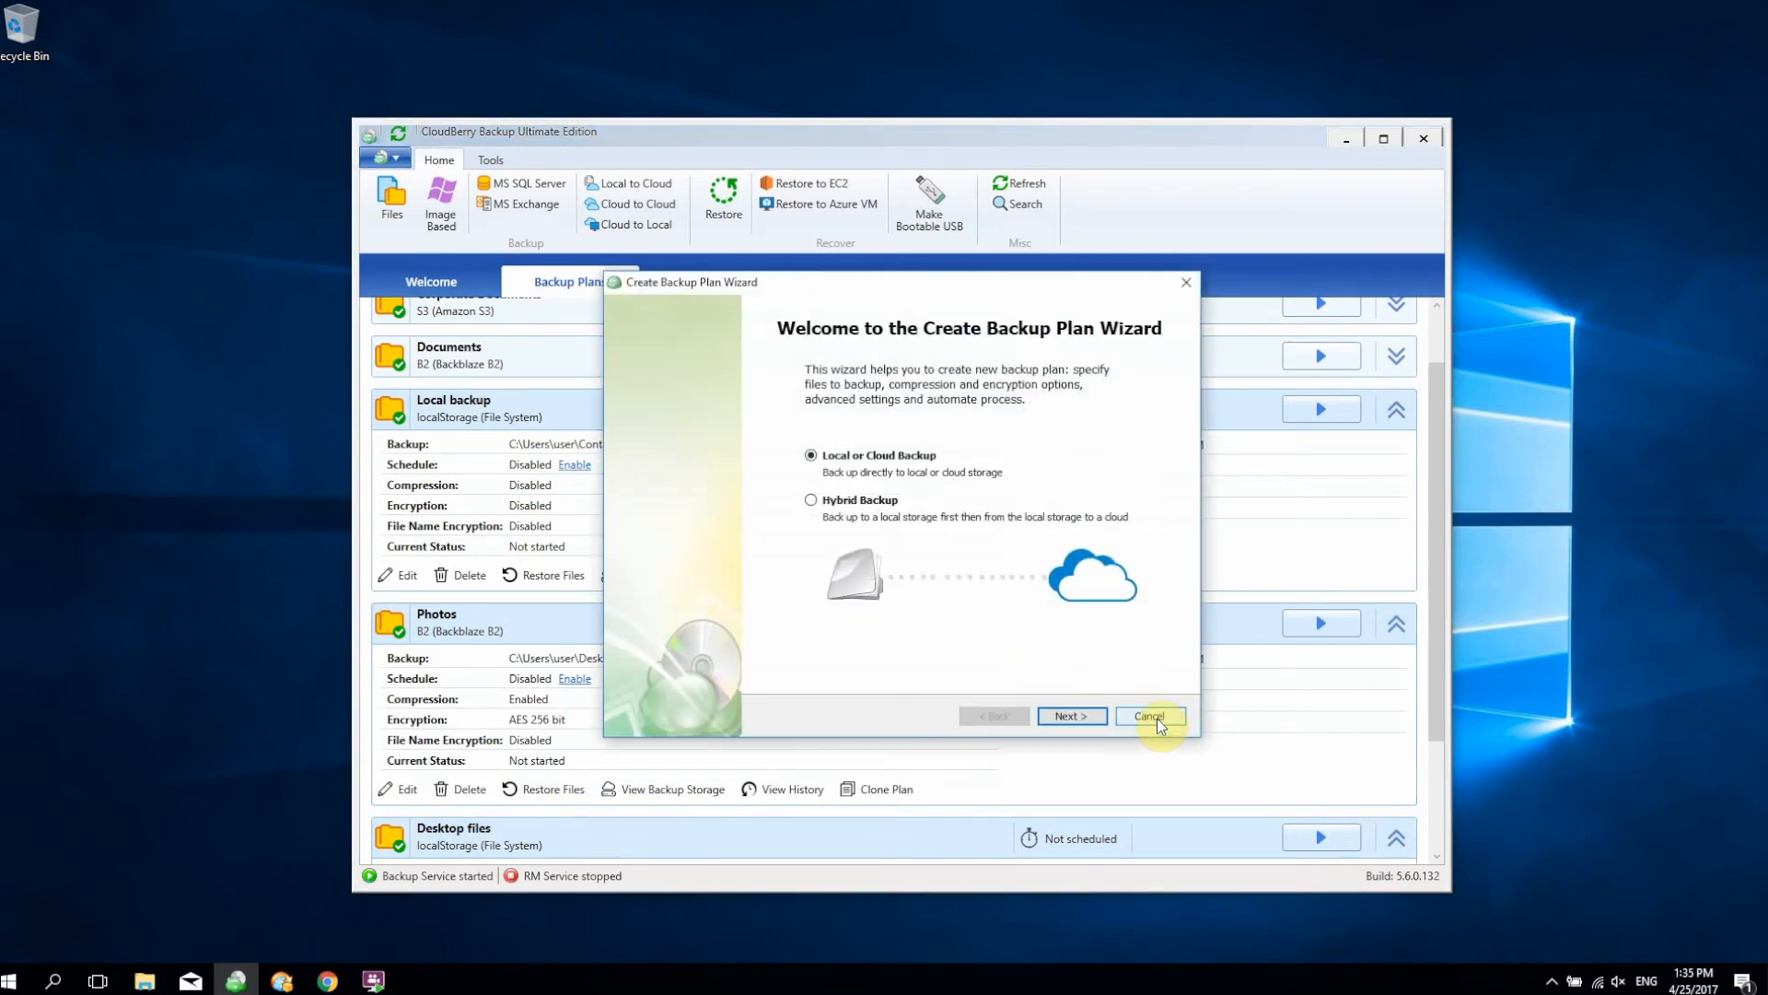
# Set up a local or cloud backup plan on B2 (Backblaze B2) storage with block level backup enabled.
pyautogui.click(1081, 725)
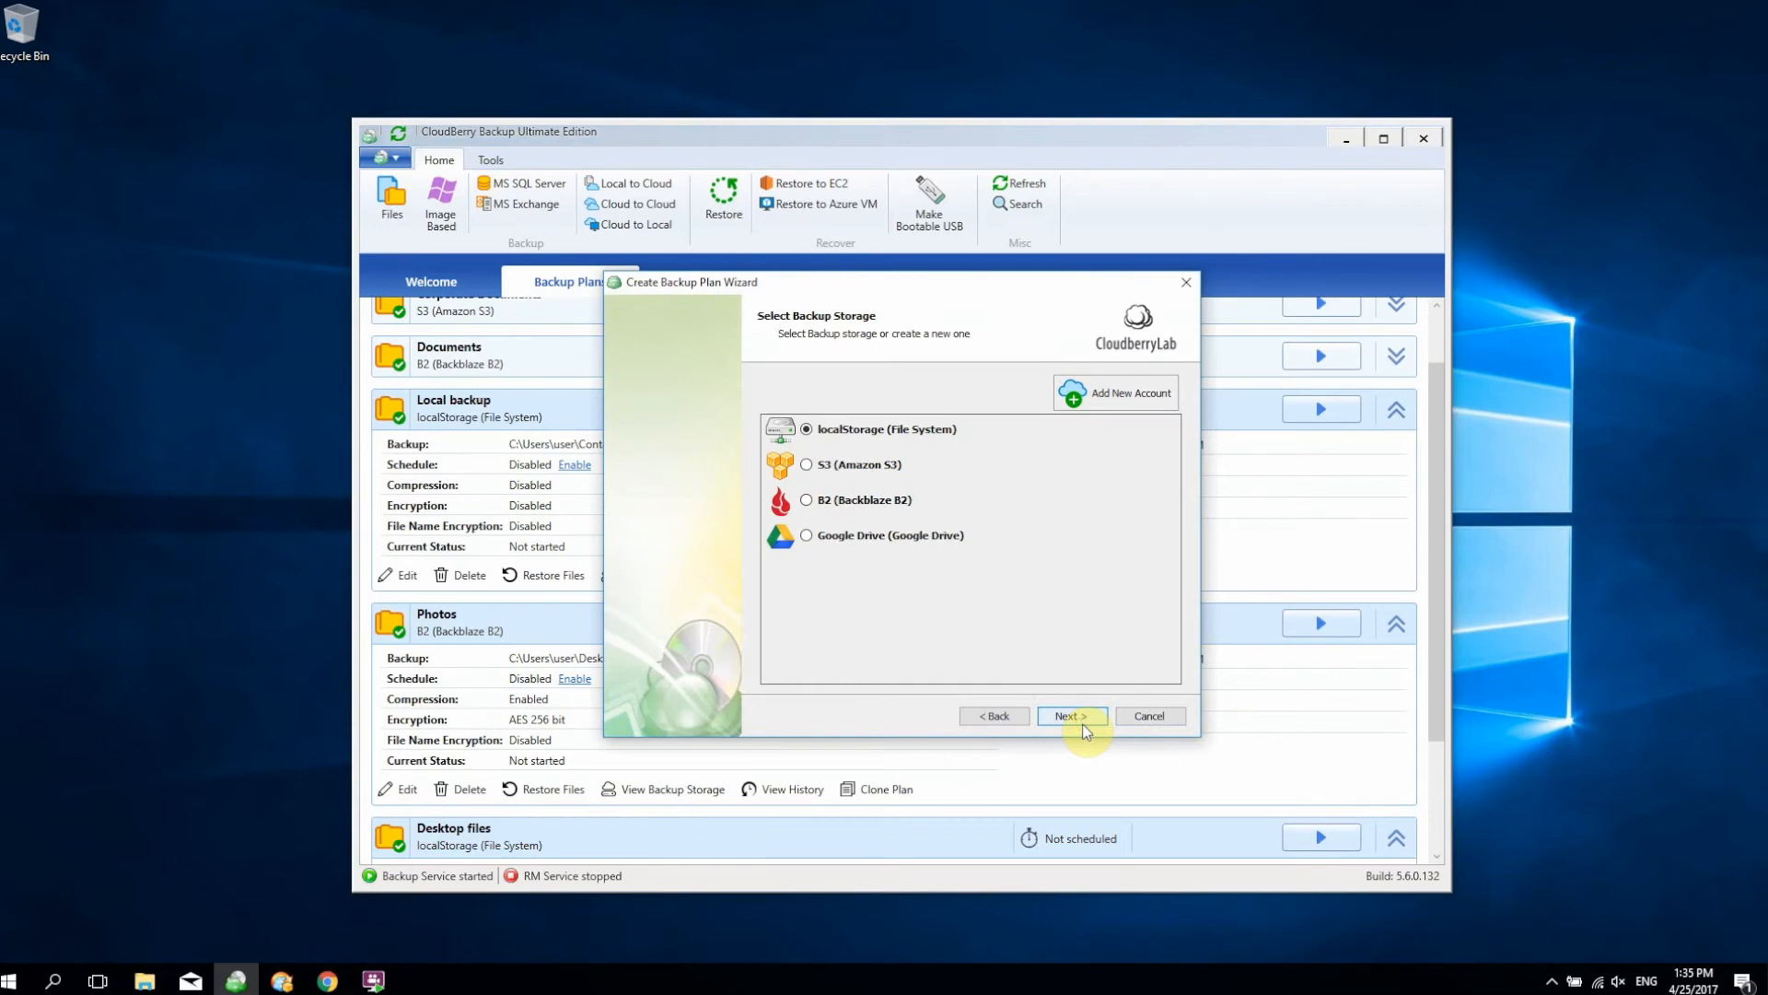
pyautogui.click(861, 505)
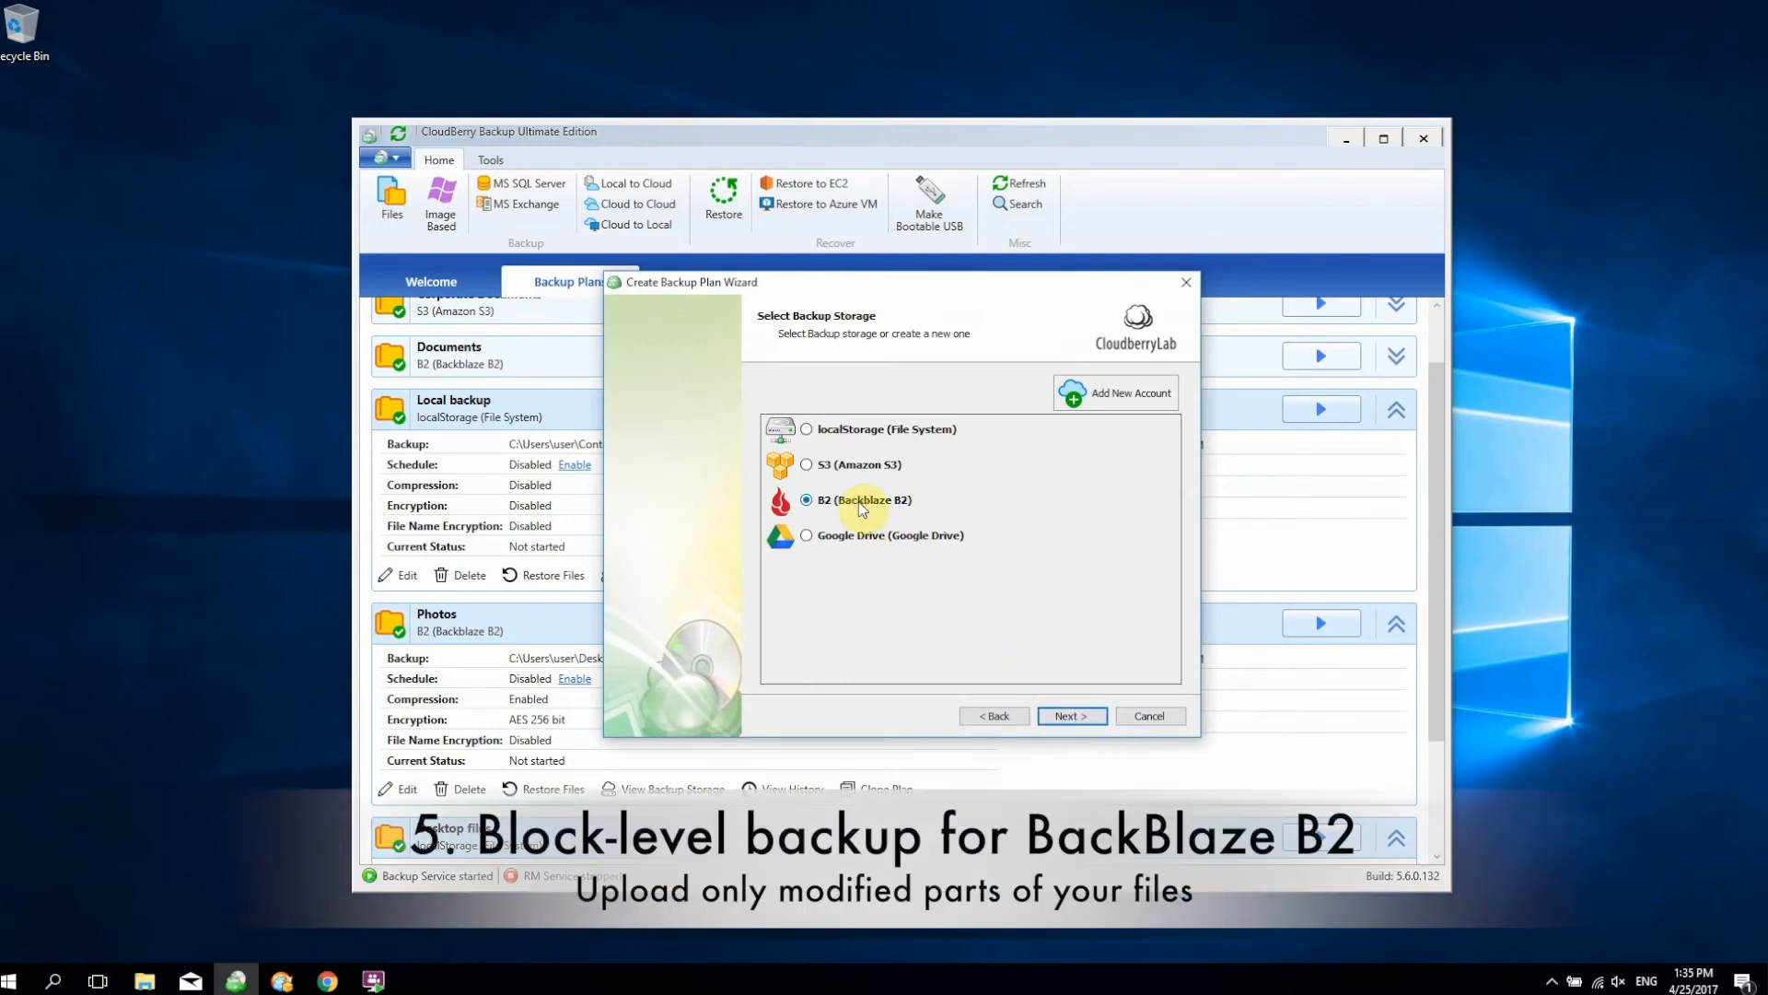
pyautogui.press('Return')
pyautogui.press('Return')
pyautogui.press('Return')
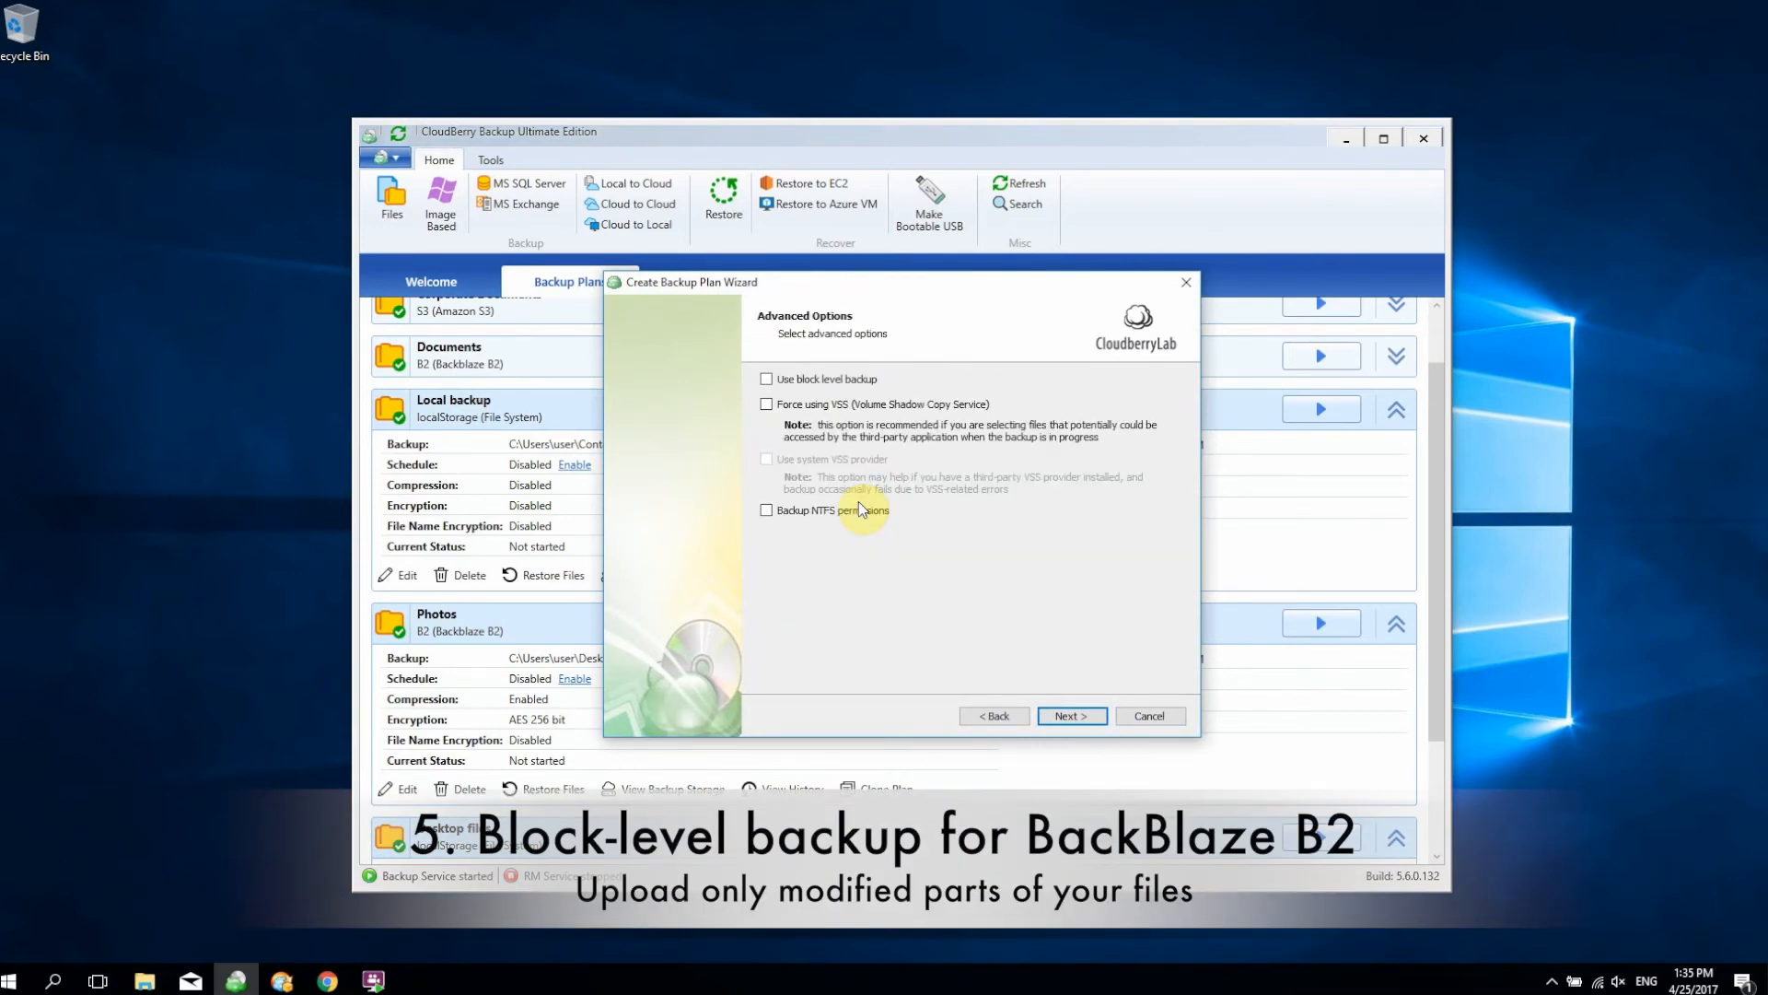
pyautogui.click(818, 385)
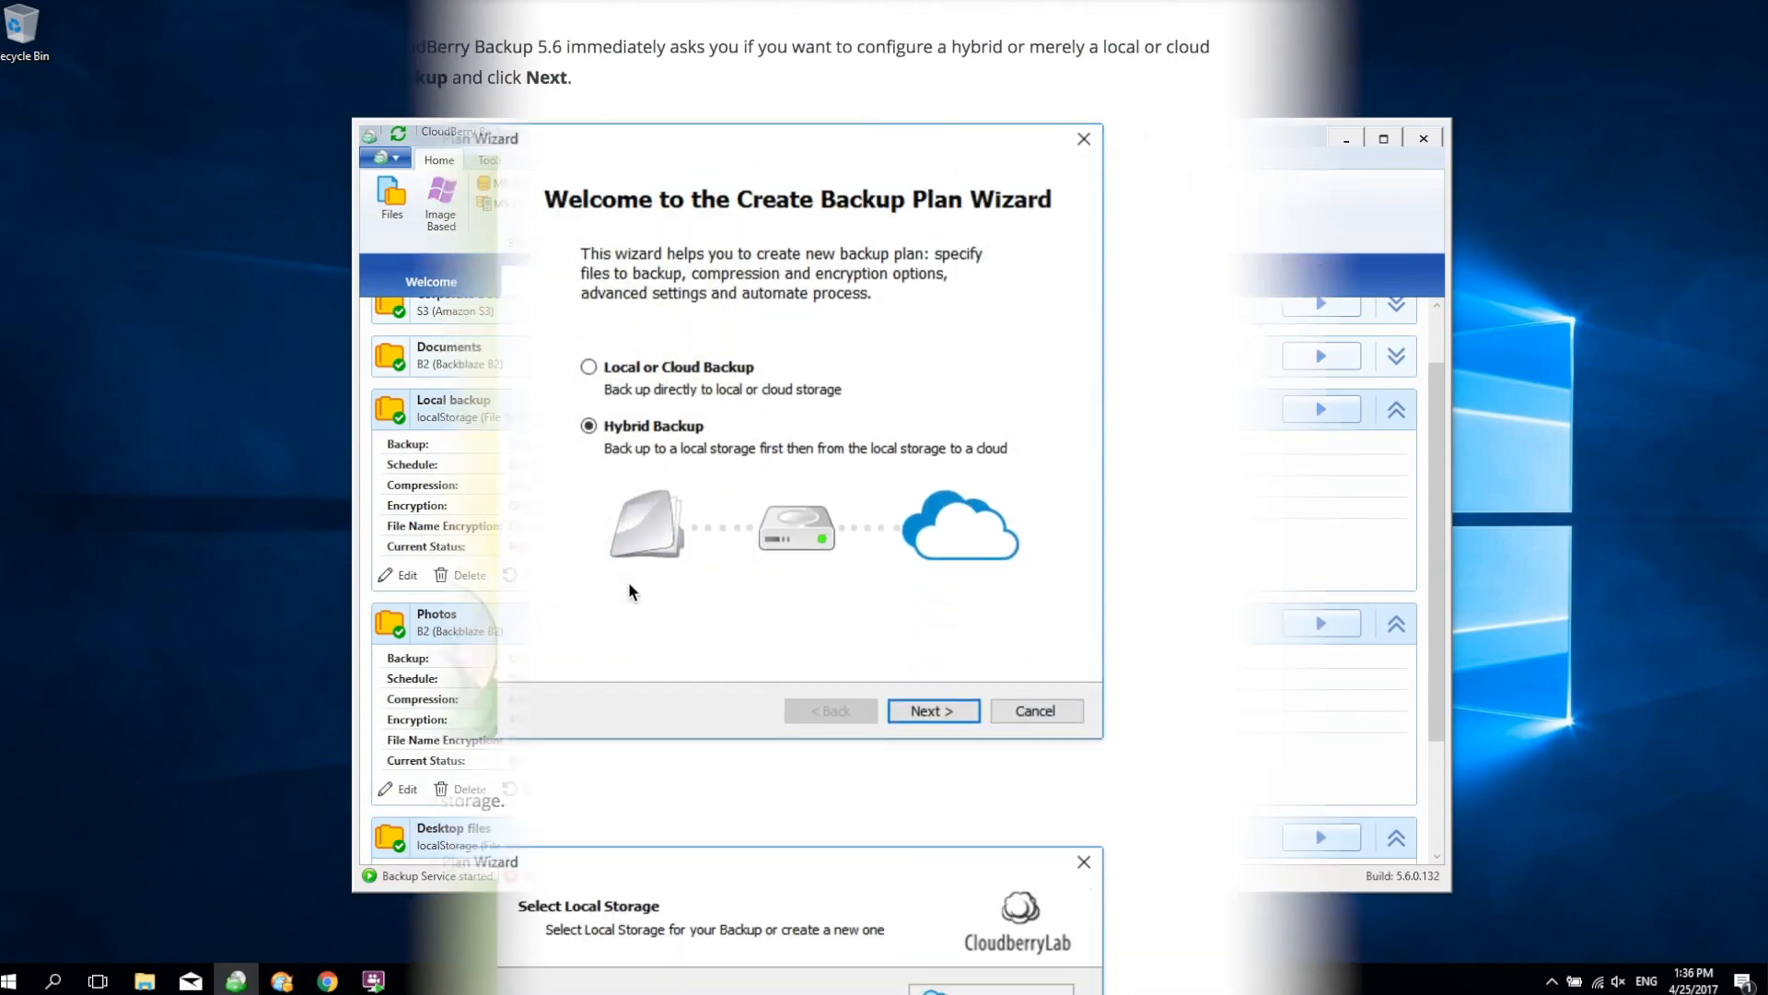
# Skim the CloudBerry Lab blog articles on hybrid backup and Backblaze B2 block-level backup, and bring up the site's product list.
pyautogui.scroll(-15, 628, 582)
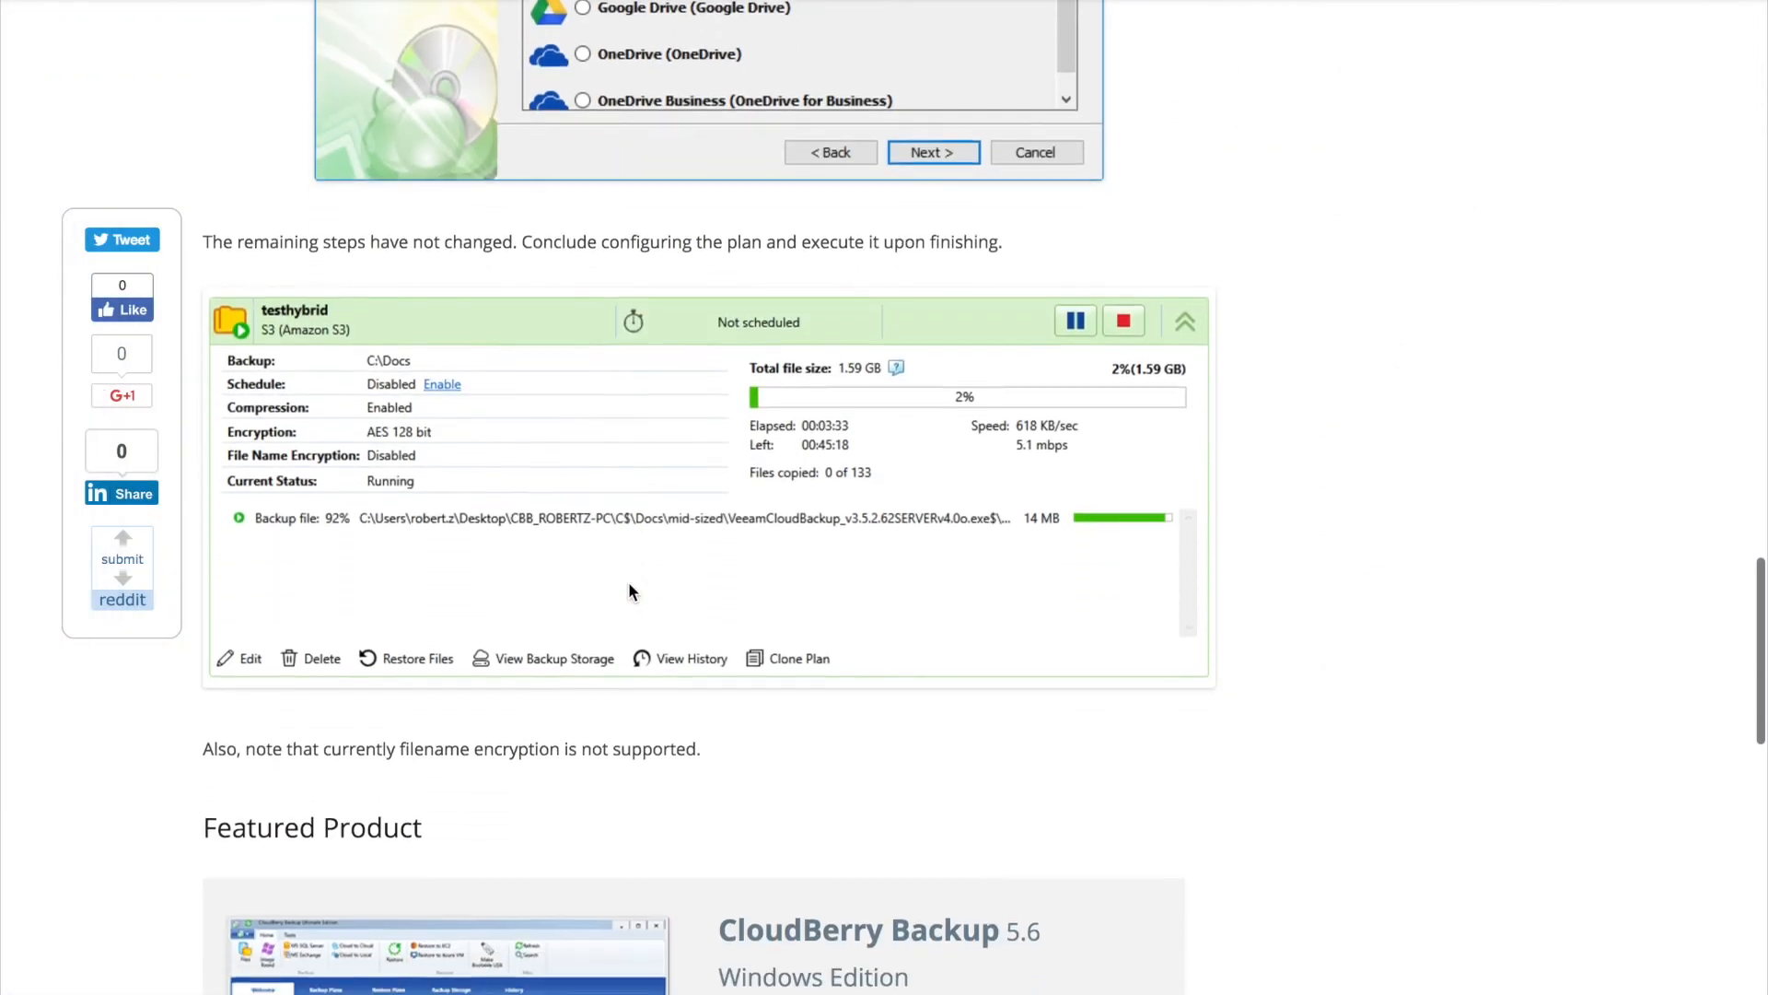
pyautogui.scroll(-3, 628, 582)
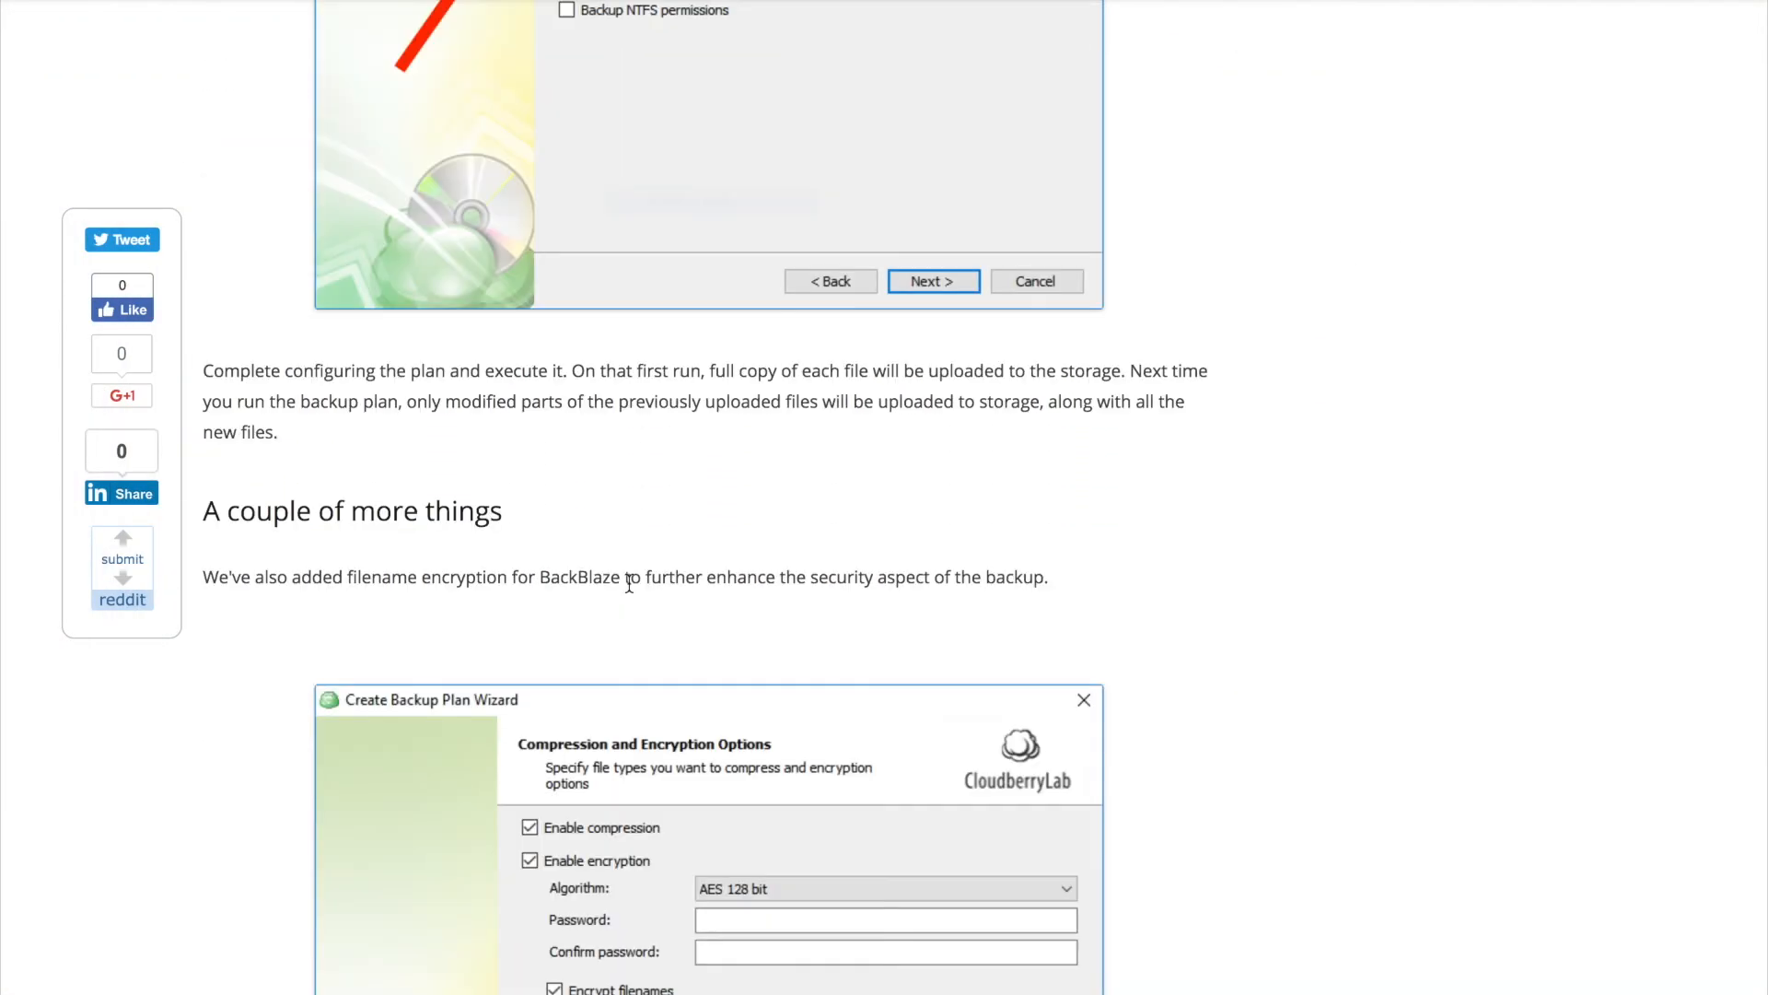
pyautogui.scroll(15, 629, 583)
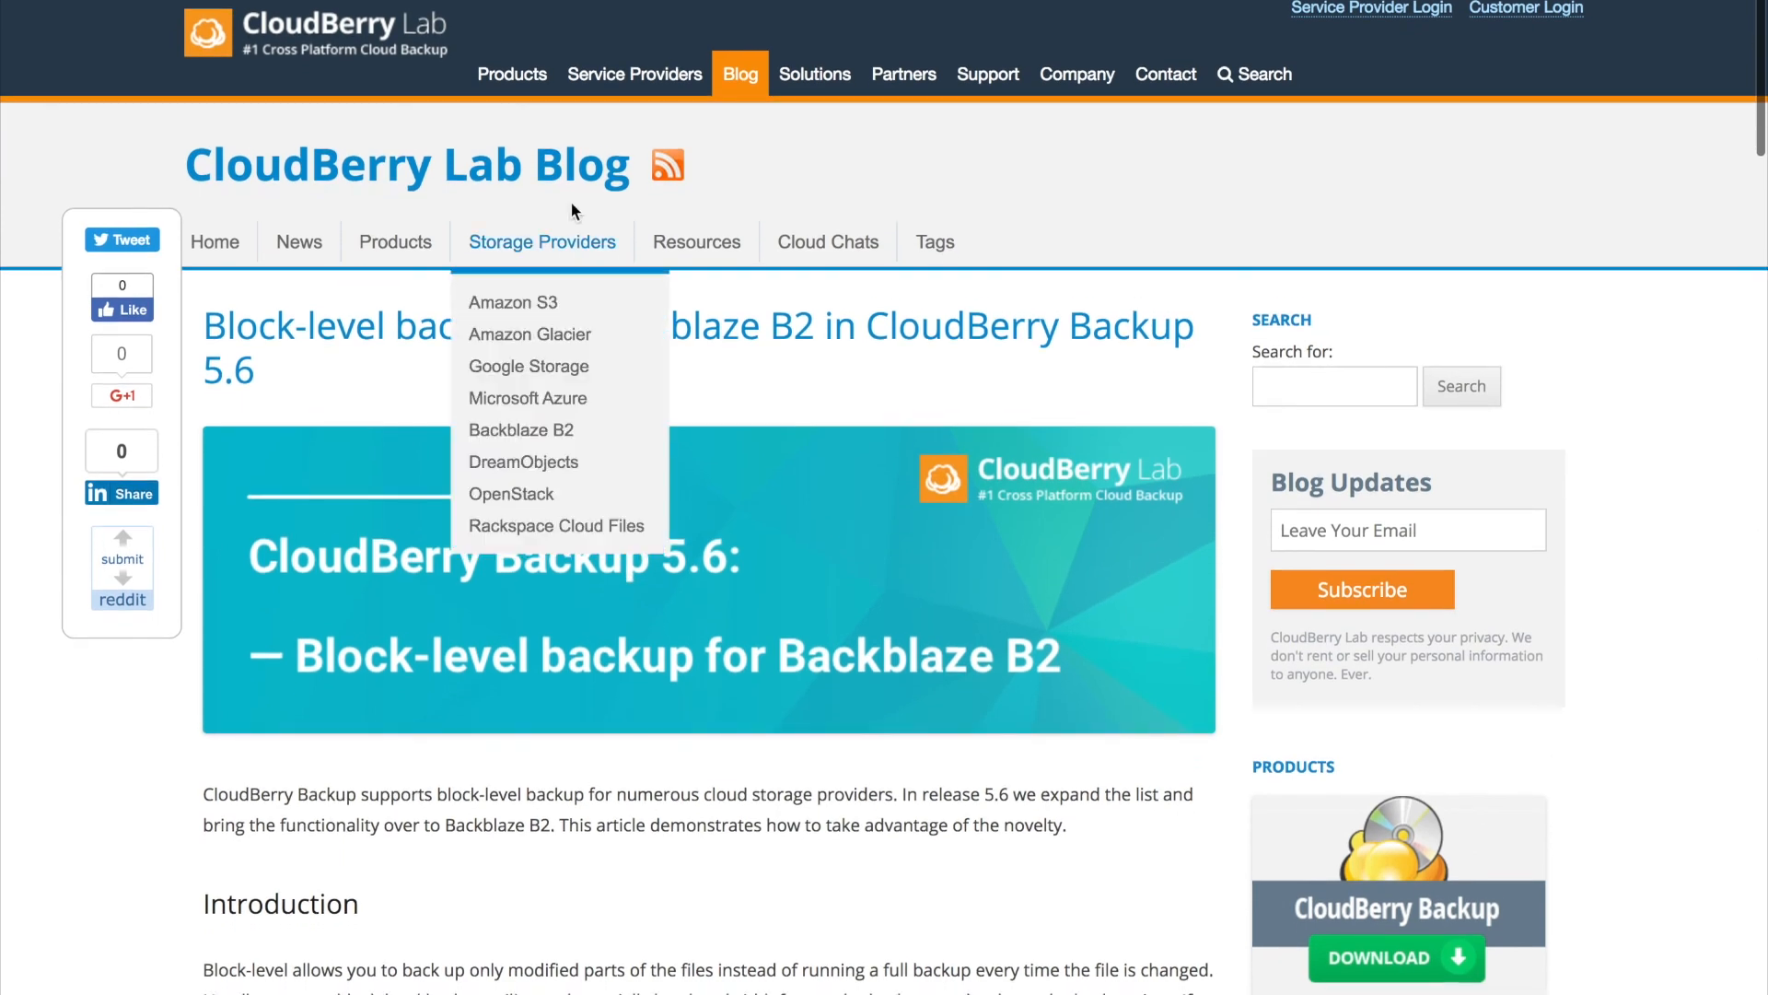
pyautogui.moveTo(515, 77)
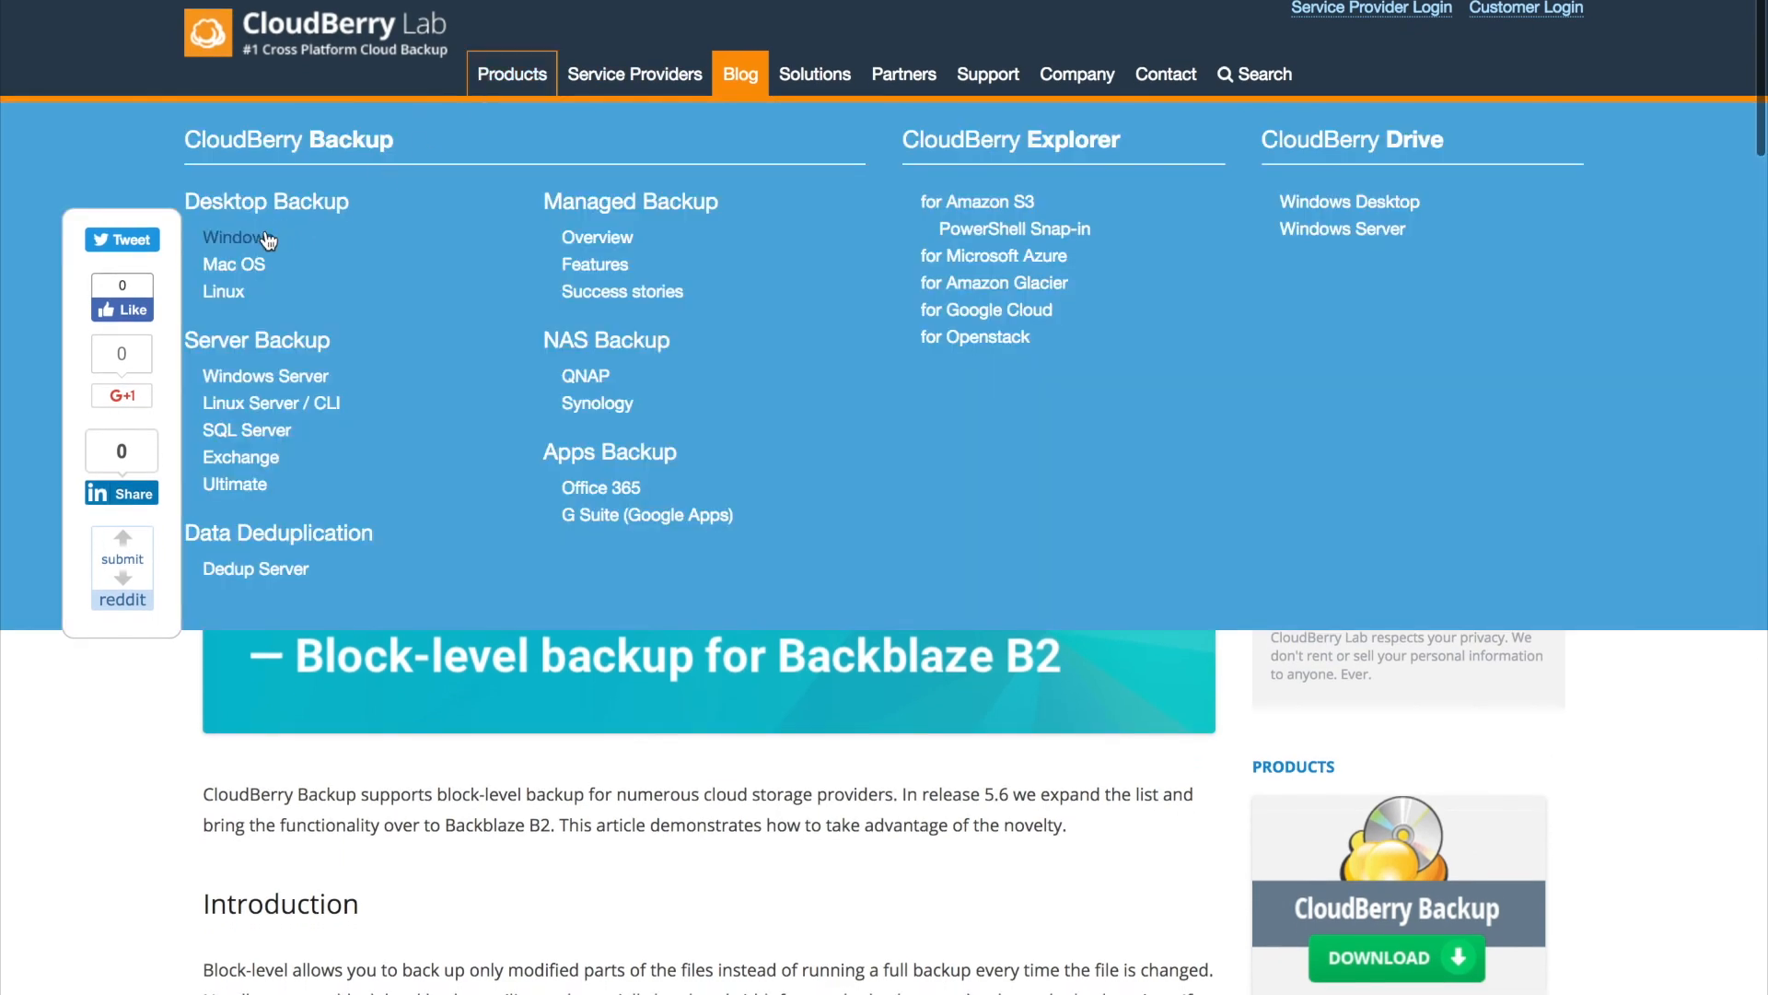